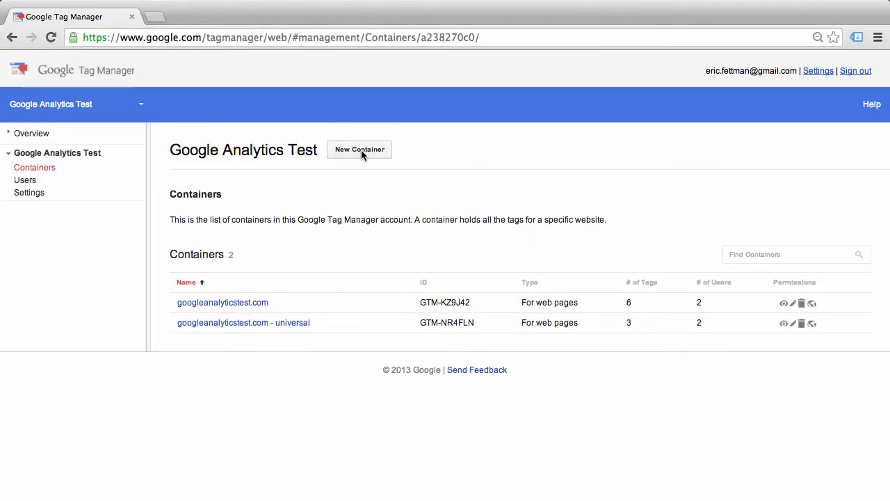
# Create a new container named mysite.com for use on web pages and save it
pyautogui.click(361, 149)
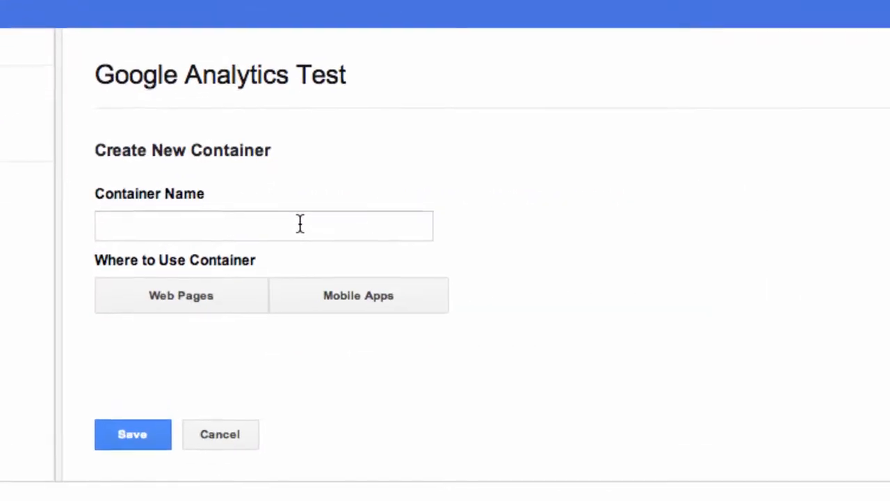
pyautogui.click(295, 230)
pyautogui.write('mysite.com')
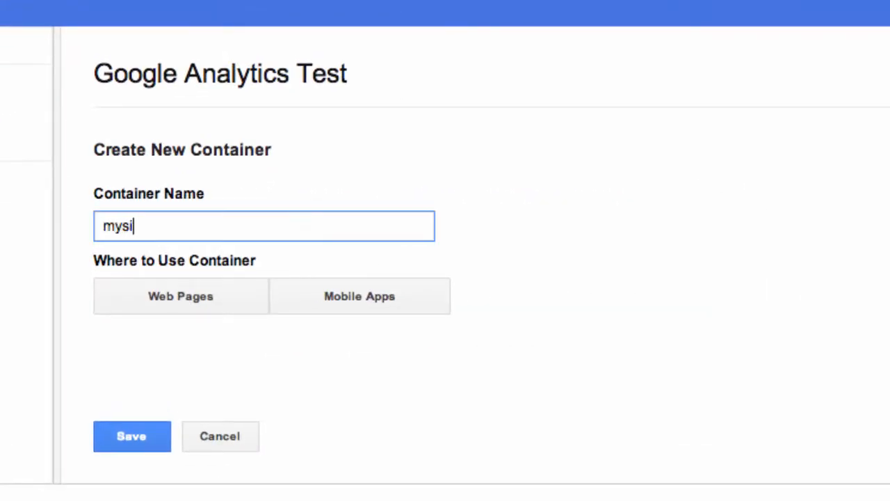
pyautogui.click(187, 299)
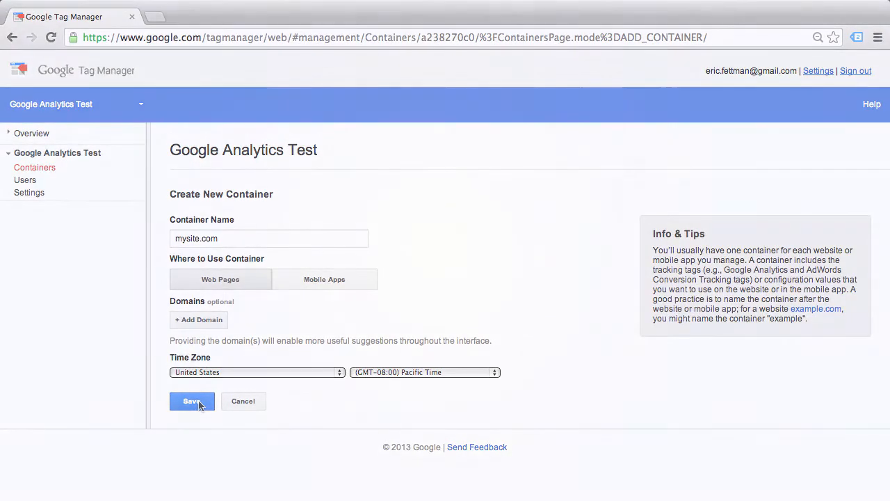
pyautogui.click(198, 402)
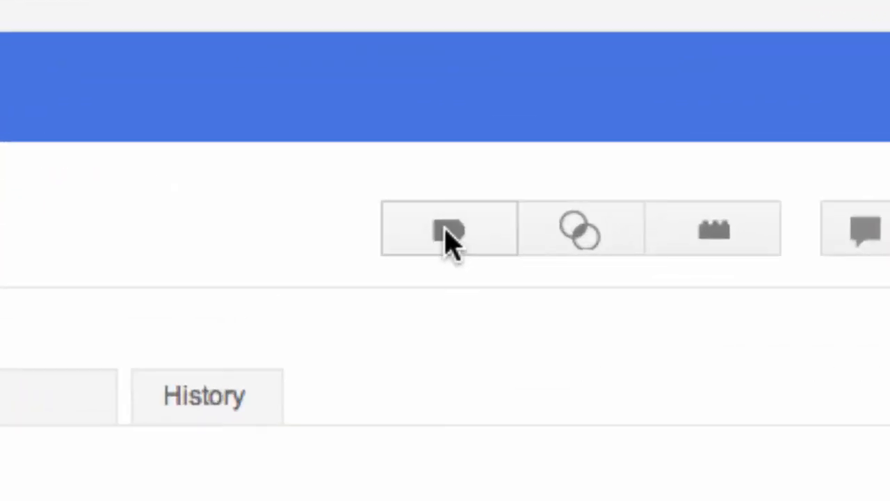
# Add a new tag named Google Analytics Page Tracker with the Universal Analytics (beta) tag type
pyautogui.click(449, 236)
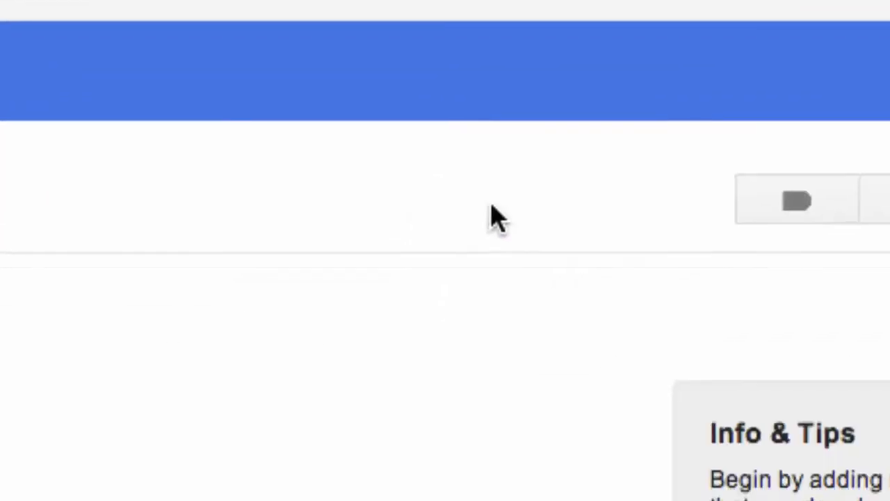
pyautogui.click(213, 191)
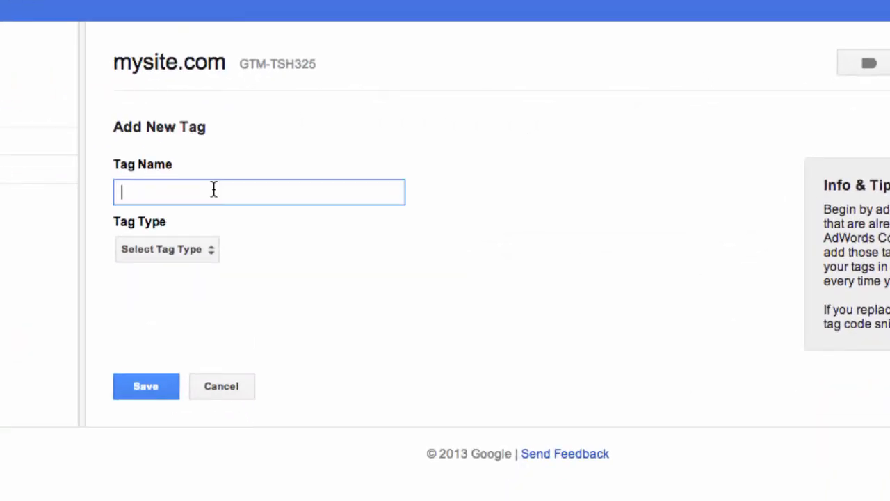
pyautogui.write('Google Analyitc')
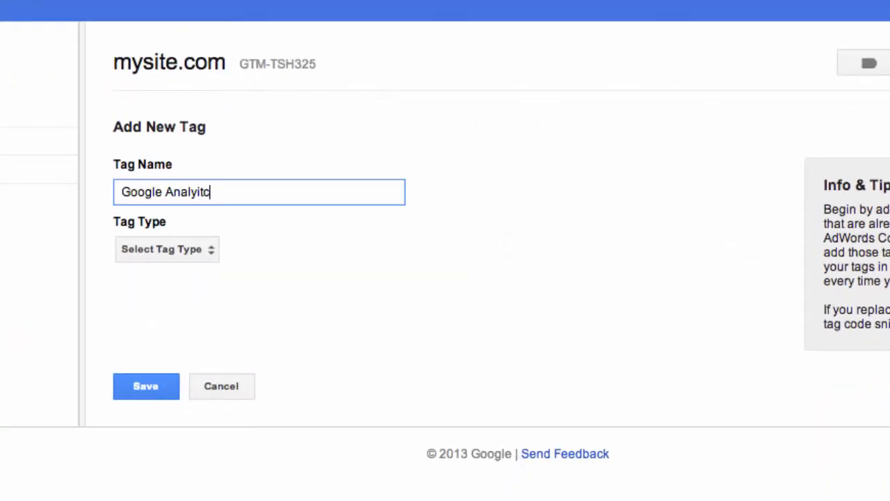
pyautogui.press('BackSpace')
pyautogui.press('BackSpace')
pyautogui.press('BackSpace')
pyautogui.write('tics Page Tracker')
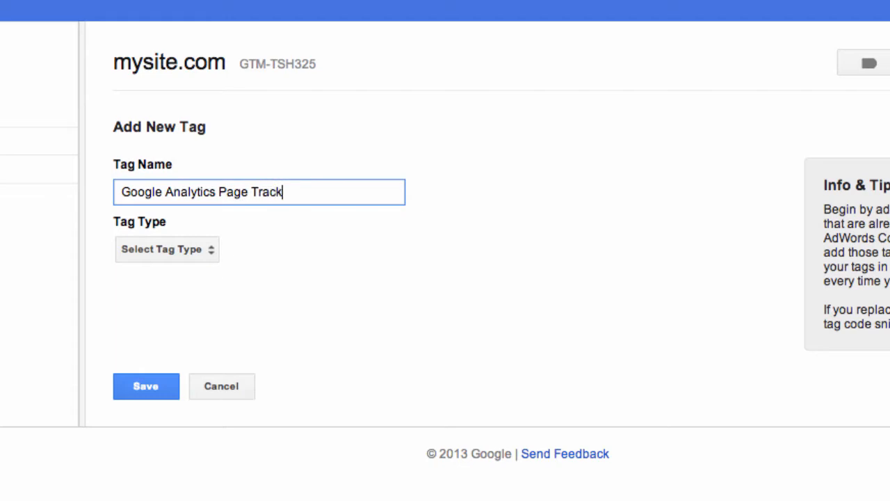
pyautogui.click(202, 248)
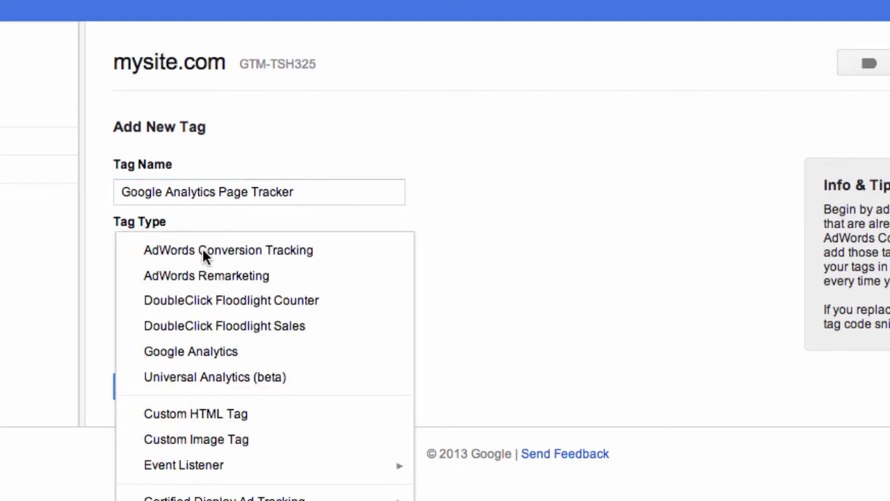
pyautogui.click(203, 382)
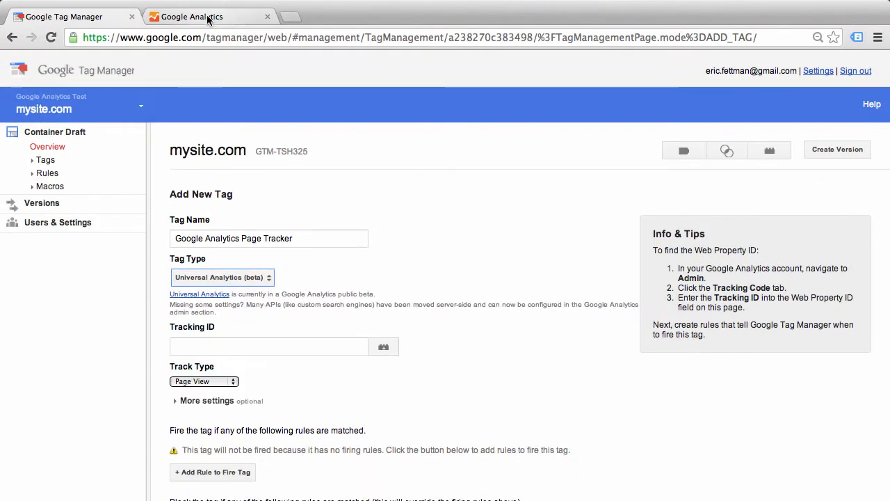
# Copy the tracking ID of the UA Test property from Google Analytics into the new tag's Tracking ID in Google Tag Manager
pyautogui.click(208, 16)
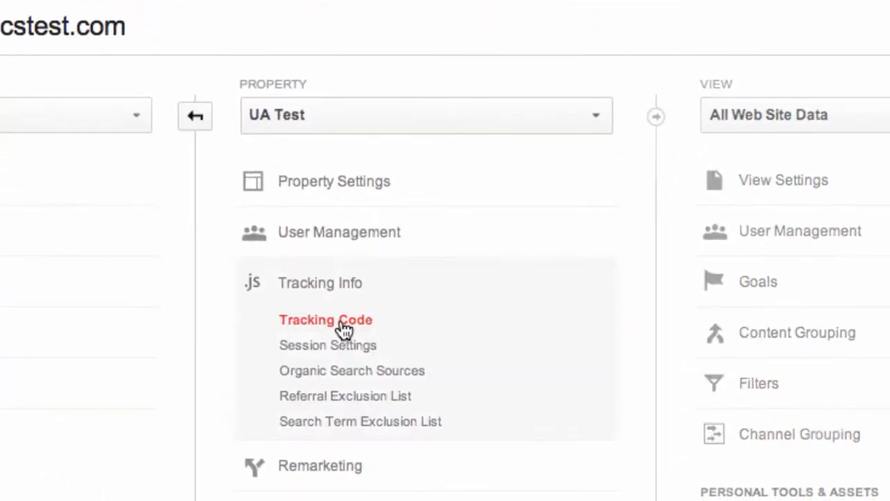
pyautogui.click(345, 321)
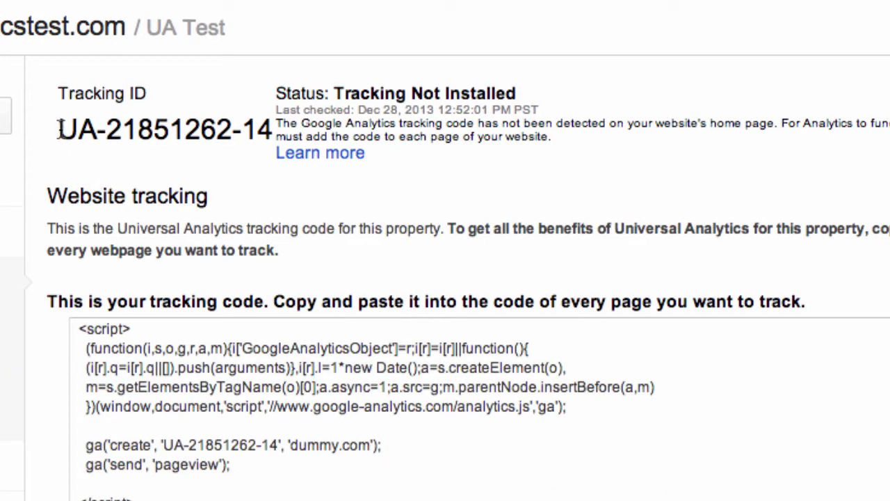
pyautogui.moveTo(60, 129); pyautogui.dragTo(270, 132)
pyautogui.press('super+c')
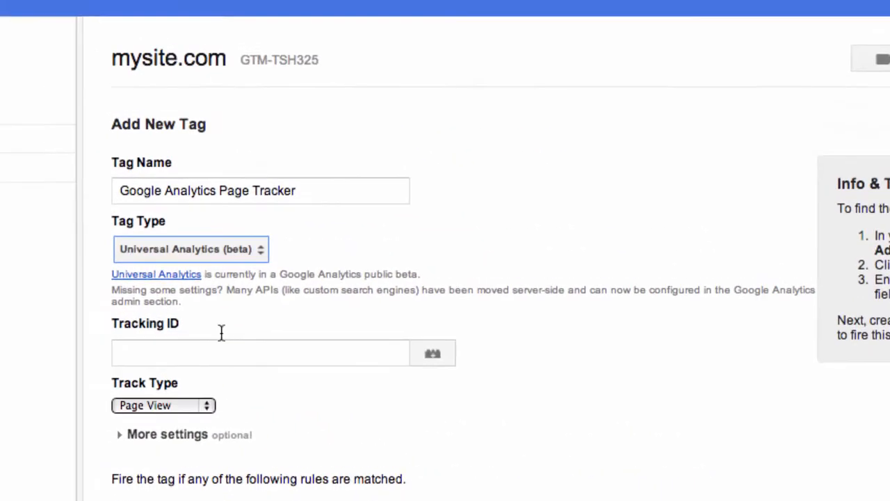
pyautogui.click(217, 357)
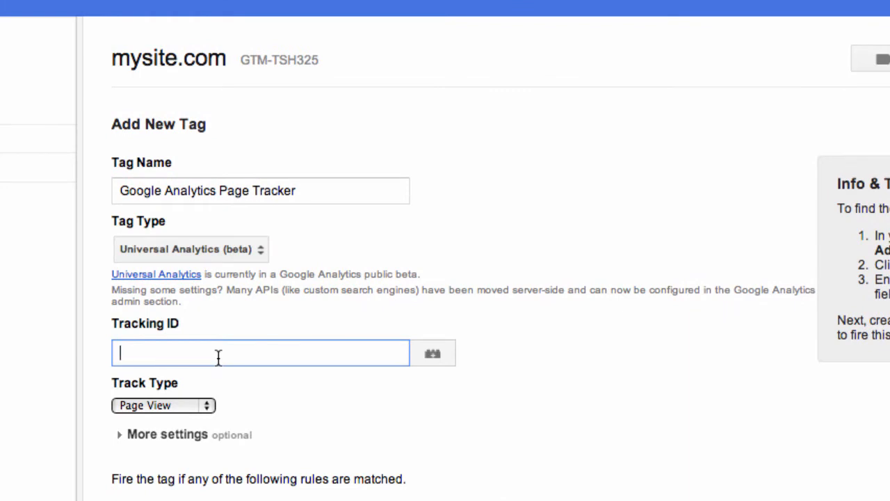
pyautogui.press('super+v')
# Add the existing All pages rule as the page tracker tag's firing rule and save the tag
pyautogui.scroll(-3, 149, 491)
pyautogui.click(158, 413)
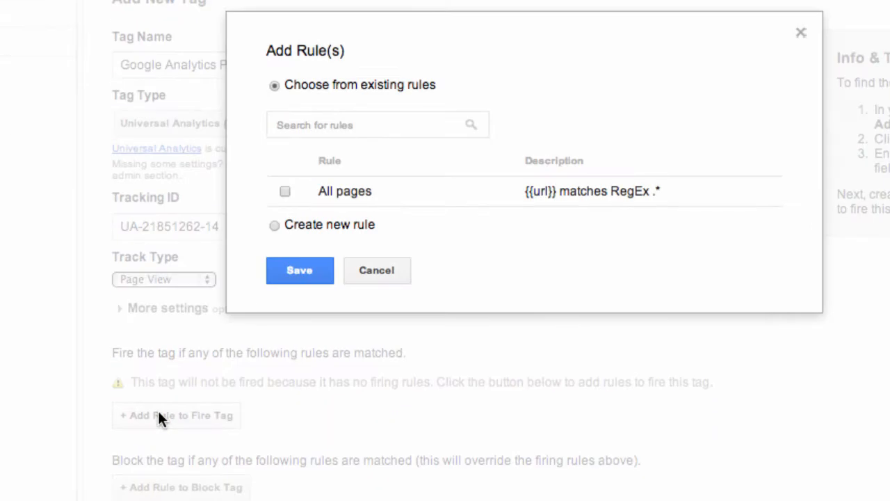
pyautogui.click(284, 192)
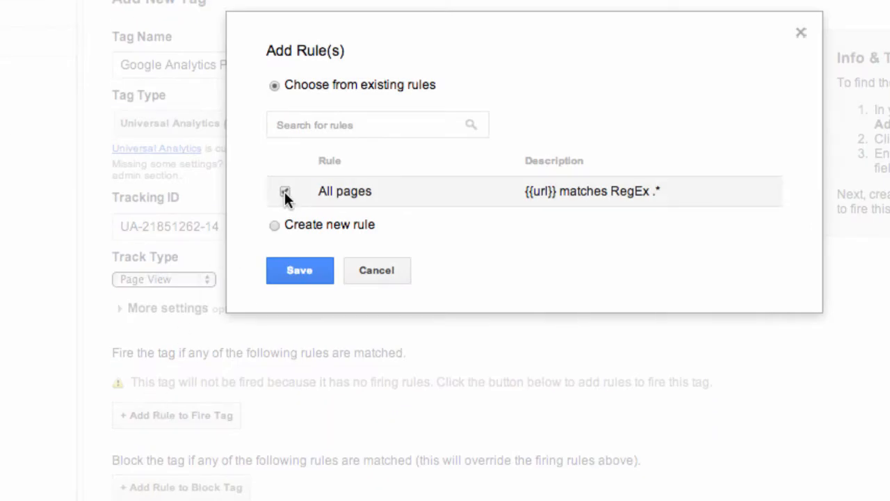
pyautogui.click(304, 280)
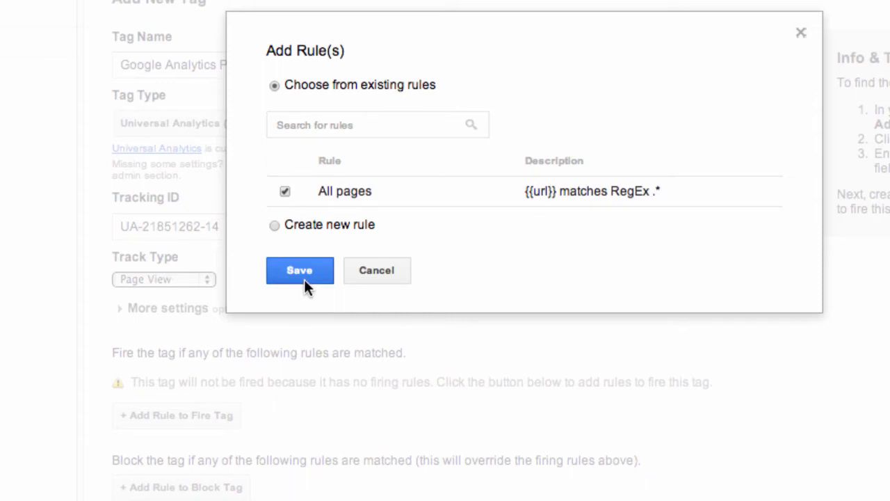
pyautogui.click(155, 447)
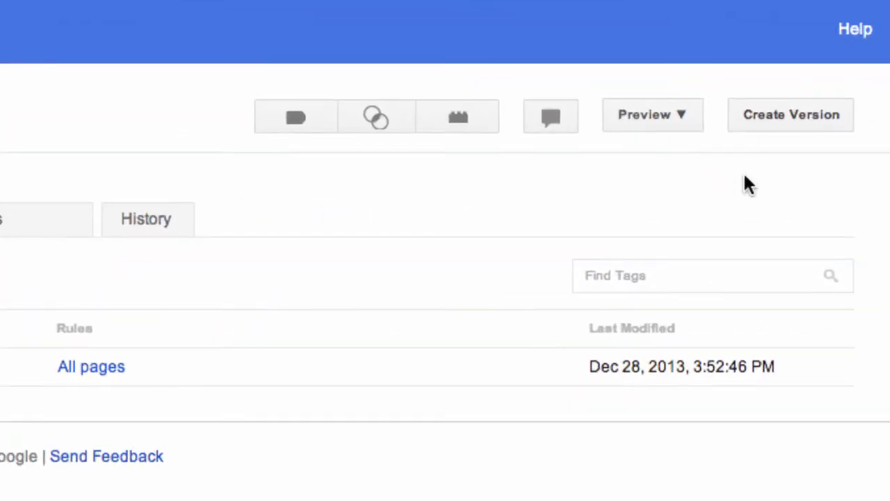
# Create a version of the mysite.com container and proceed to publish it
pyautogui.click(765, 117)
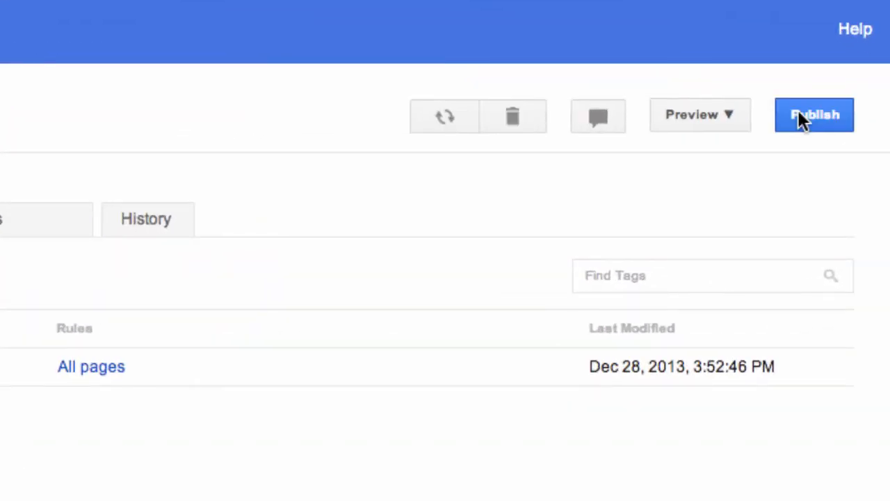
pyautogui.click(769, 116)
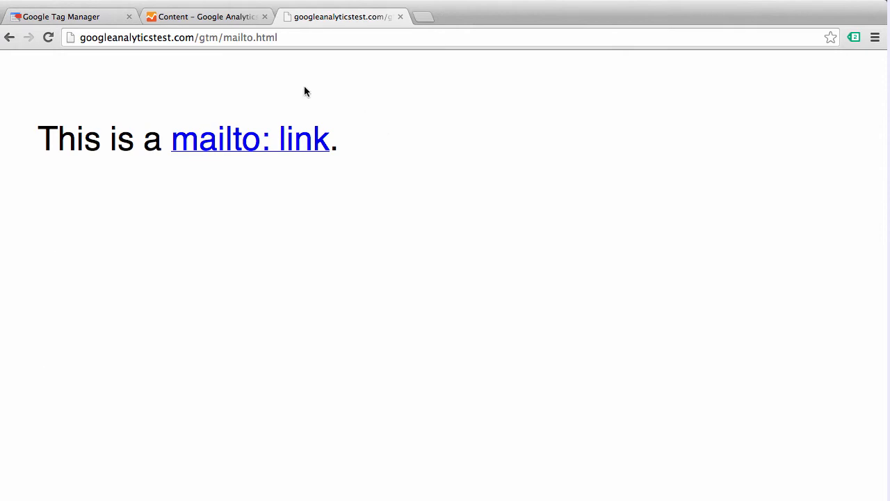
# Look at the Google Analytics content report, and follow the mailto: link on the googleanalyticstest.com test page
pyautogui.click(224, 17)
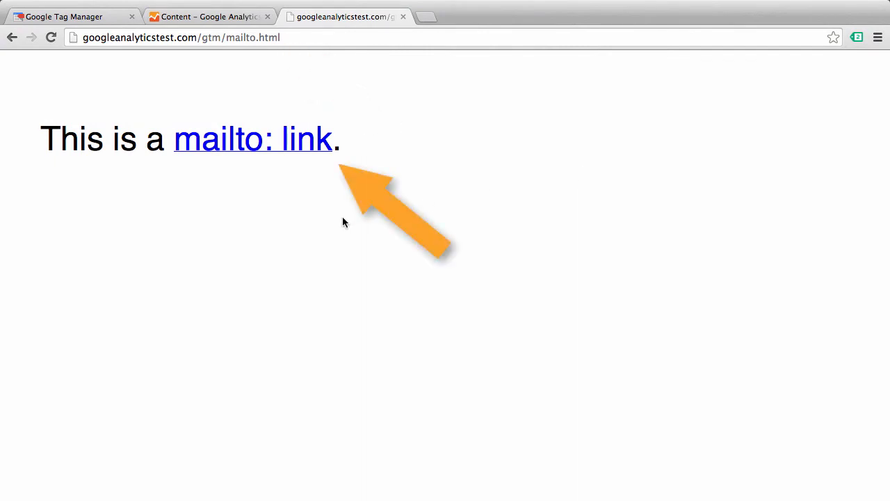
pyautogui.click(272, 146)
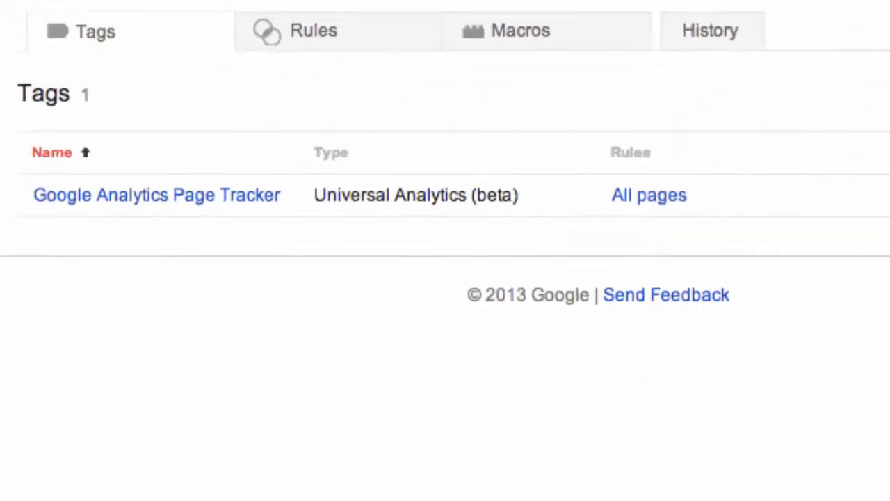
# Add a tag named Link Click Listener using the Link Click Listener event listener type, firing on the All pages rule
pyautogui.click(537, 149)
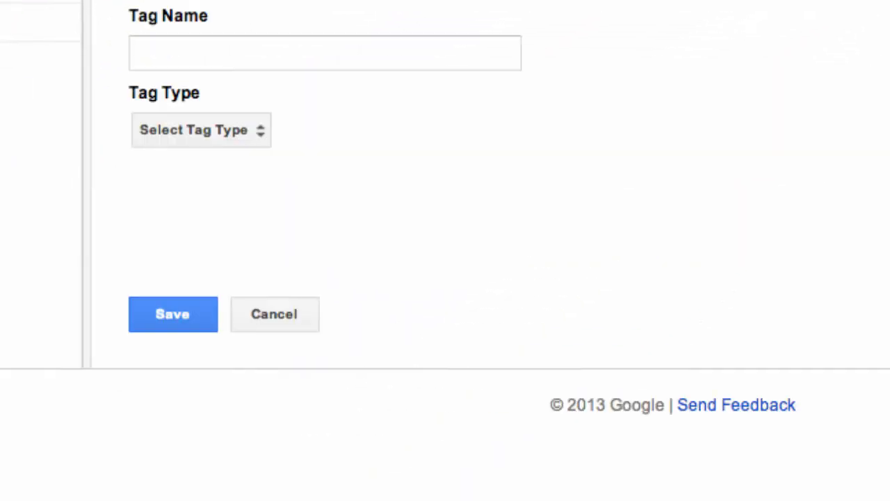
pyautogui.click(330, 58)
pyautogui.write('L')
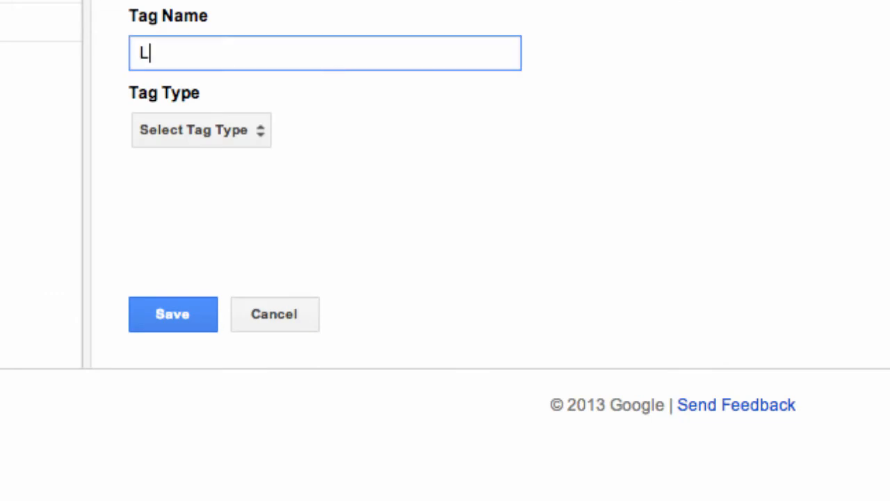
pyautogui.write('ink Click List')
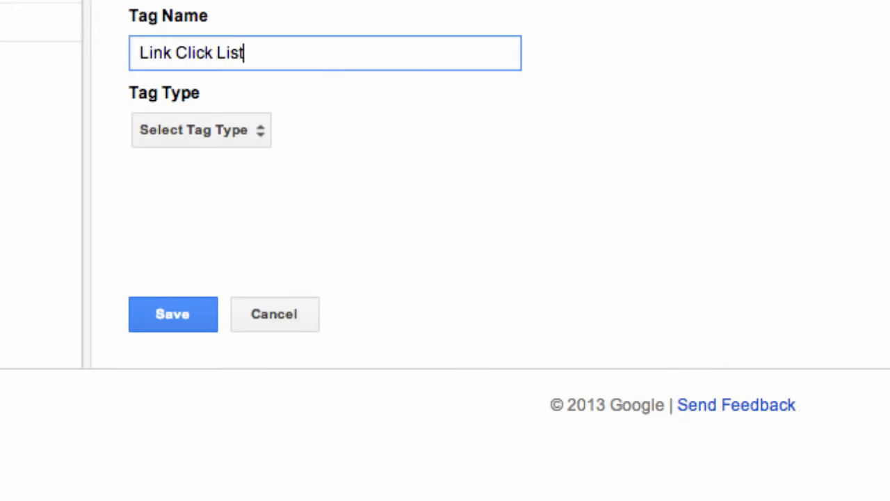
pyautogui.write('ener')
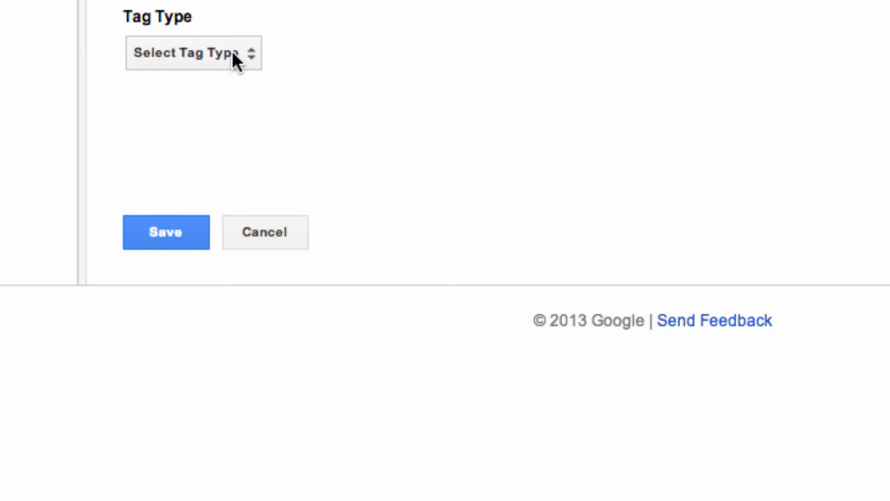
pyautogui.click(234, 56)
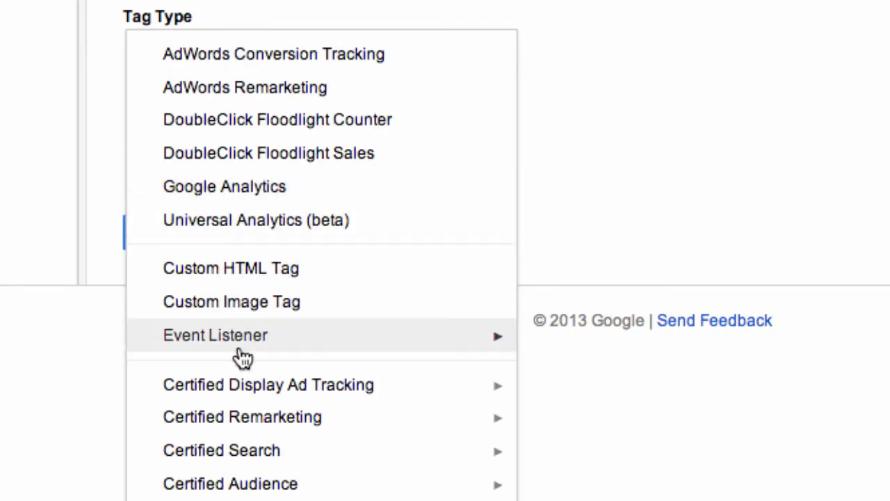
pyautogui.moveTo(242, 348)
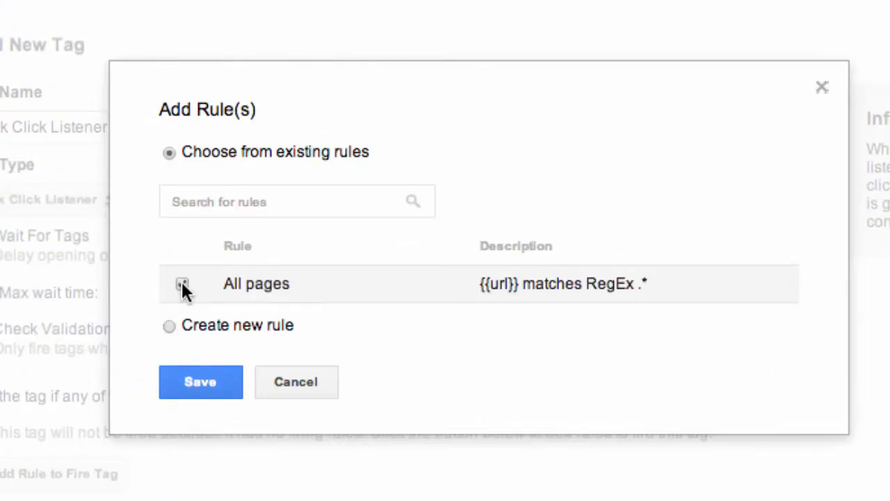
pyautogui.click(182, 283)
pyautogui.click(202, 381)
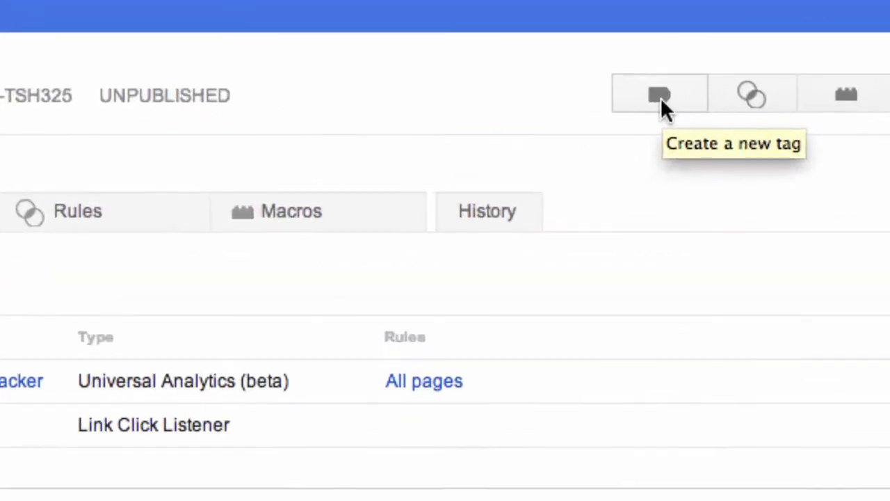
# Add a new tag named Google Analytics Event - Mailto Click with the Universal Analytics (beta) tag type
pyautogui.click(661, 98)
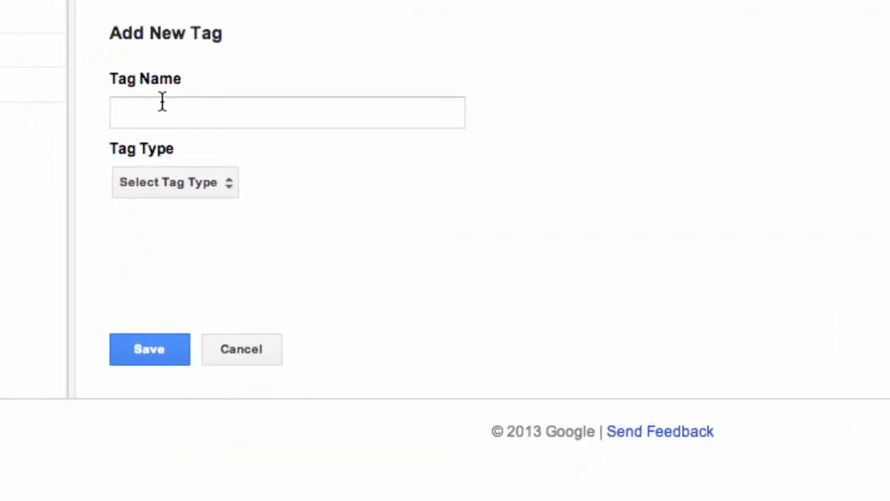
pyautogui.click(165, 109)
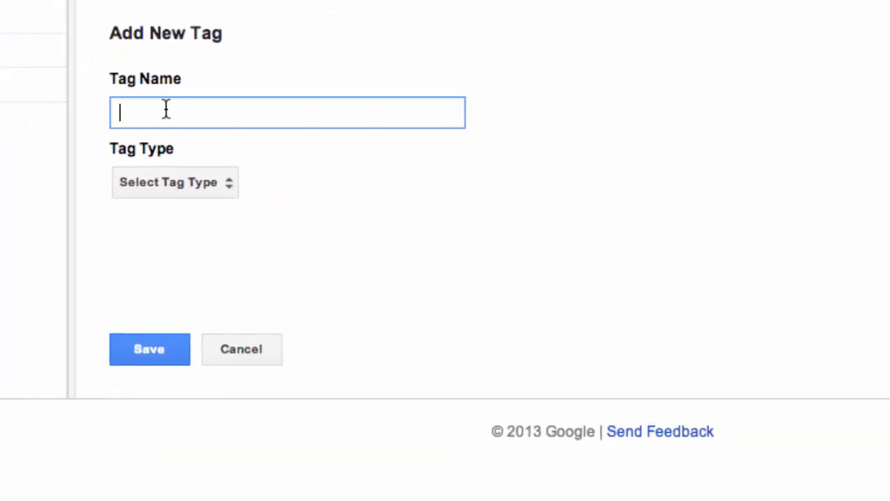
pyautogui.write('Google Analytics')
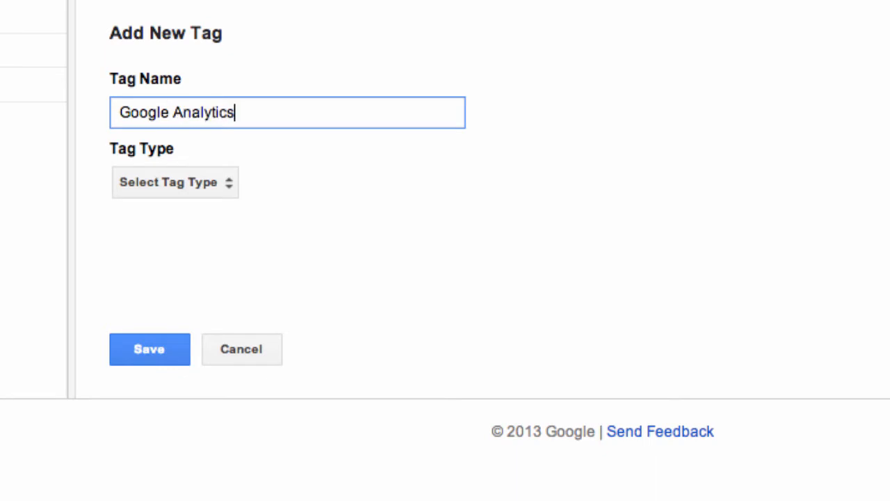
pyautogui.write(' Event - Mailto Click')
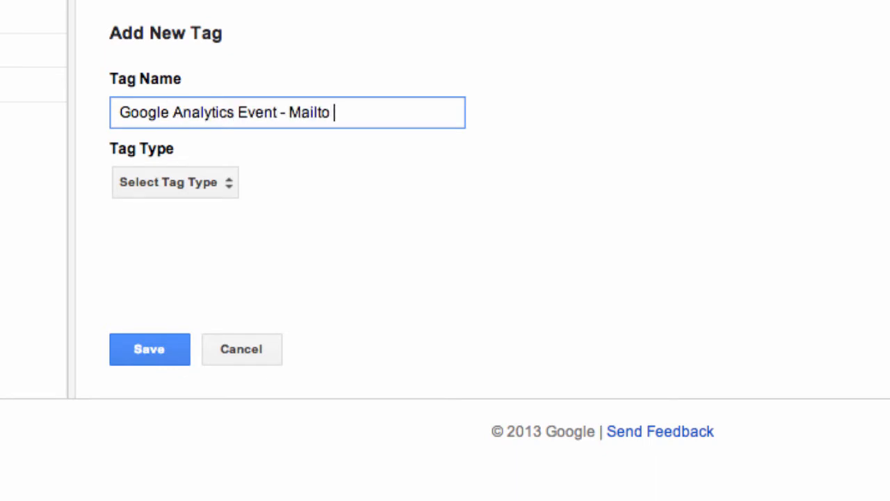
pyautogui.click(180, 189)
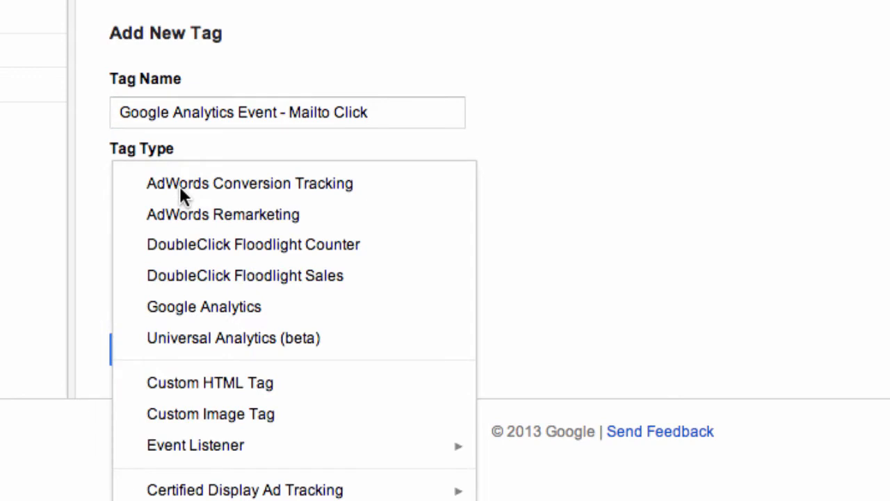
pyautogui.click(207, 339)
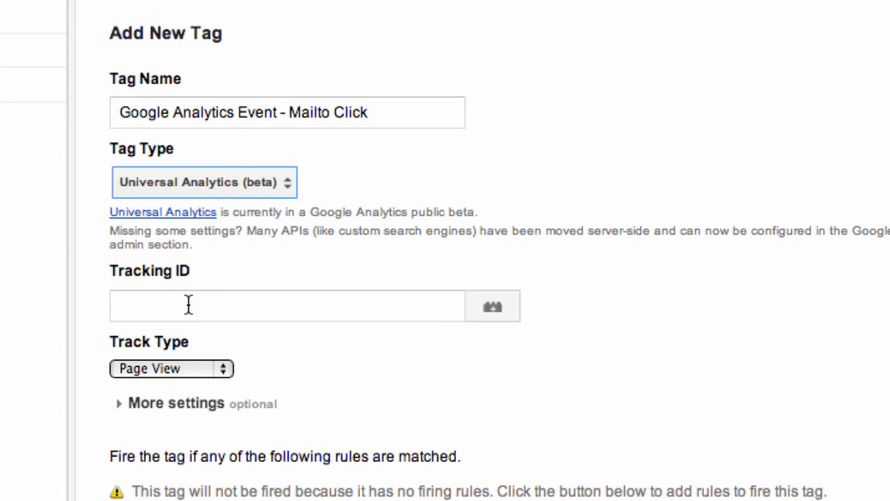
# Enter the Google Analytics property's tracking ID and set the track type to Event
pyautogui.click(188, 304)
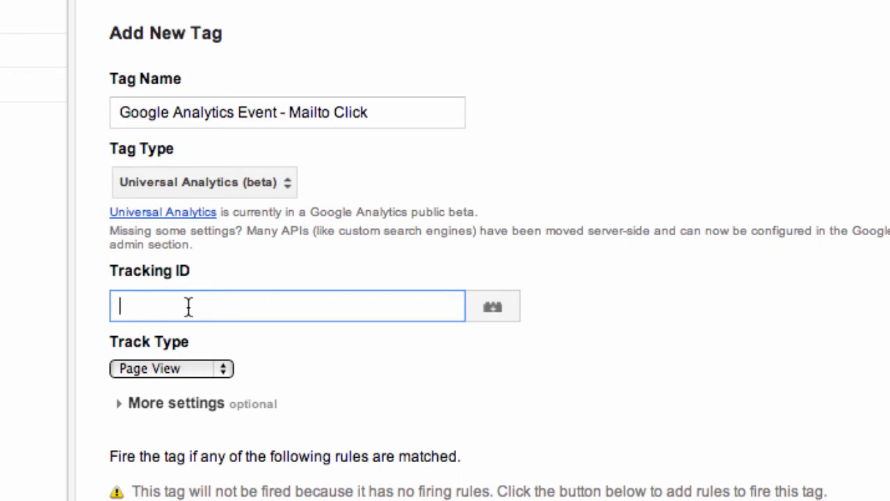
pyautogui.write('UA-46687579-1')
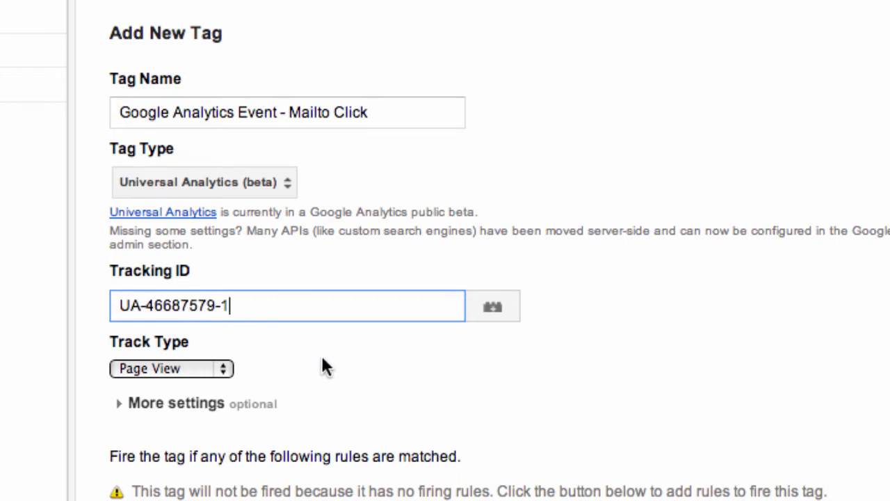
pyautogui.click(229, 367)
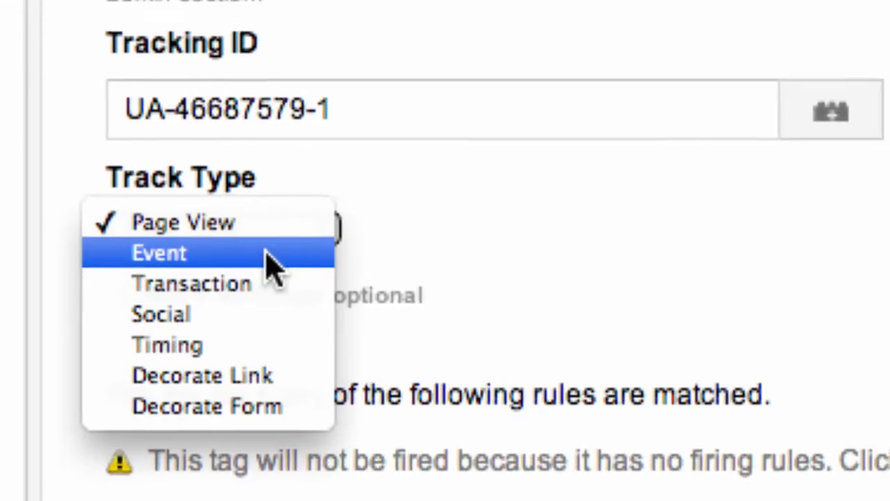
pyautogui.click(271, 256)
# Set the event tracking parameters to category link, action mailto and label {{element url}}
pyautogui.click(290, 273)
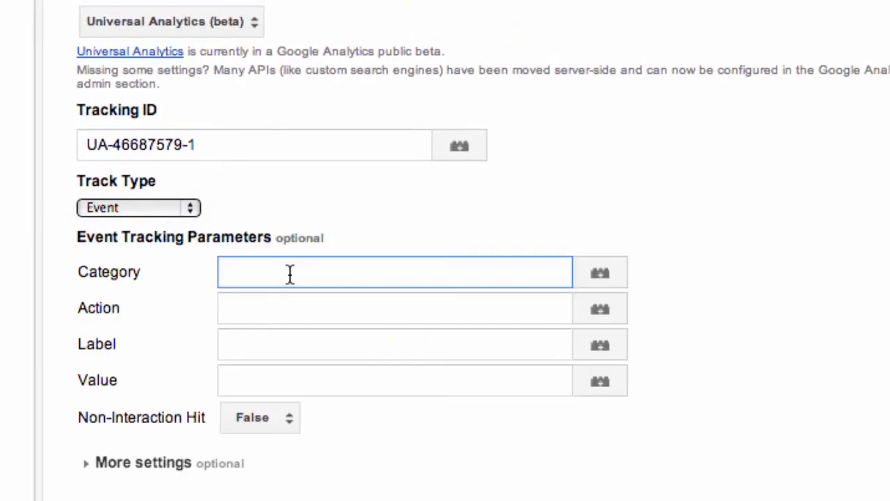
pyautogui.write('link')
pyautogui.click(310, 304)
pyautogui.write('mailto')
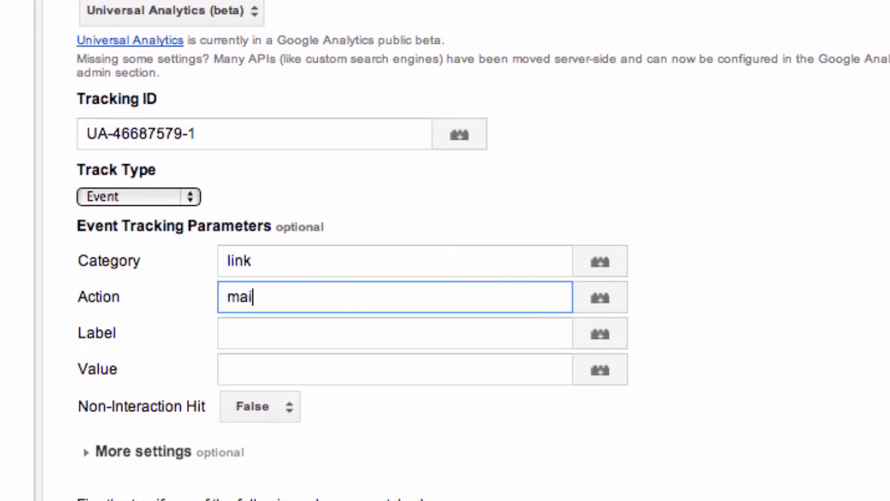
pyautogui.click(301, 341)
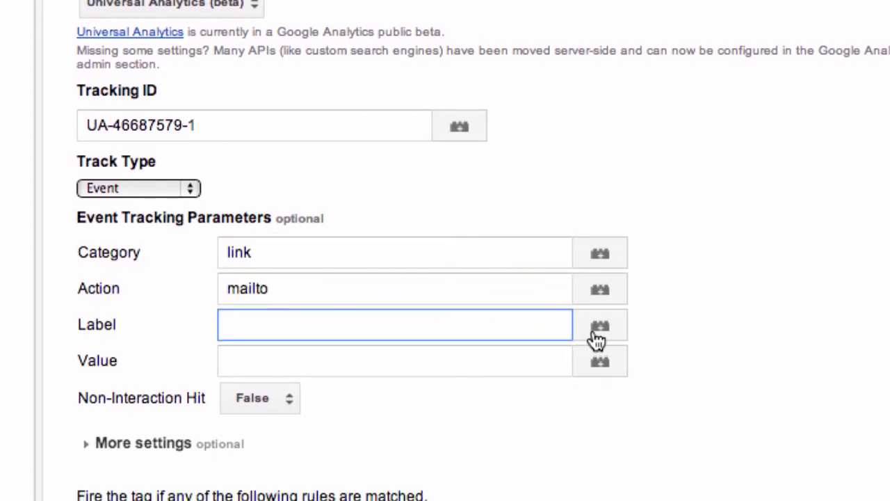
pyautogui.write('{{')
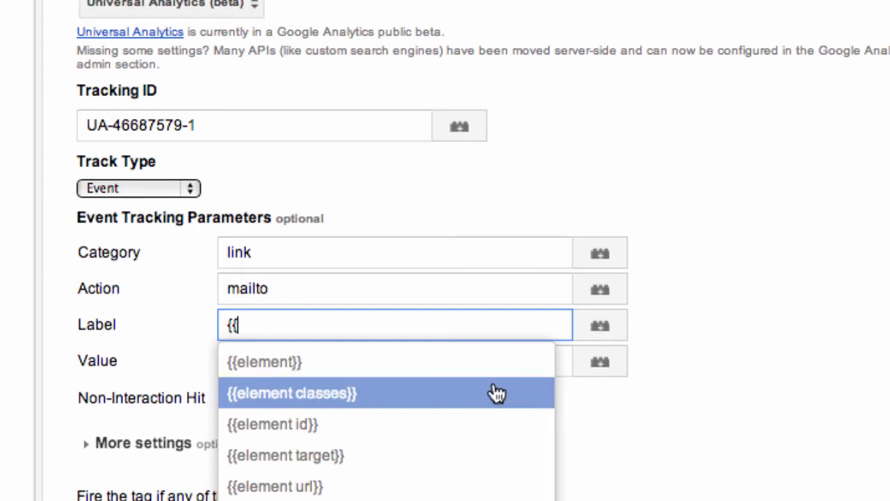
pyautogui.click(479, 486)
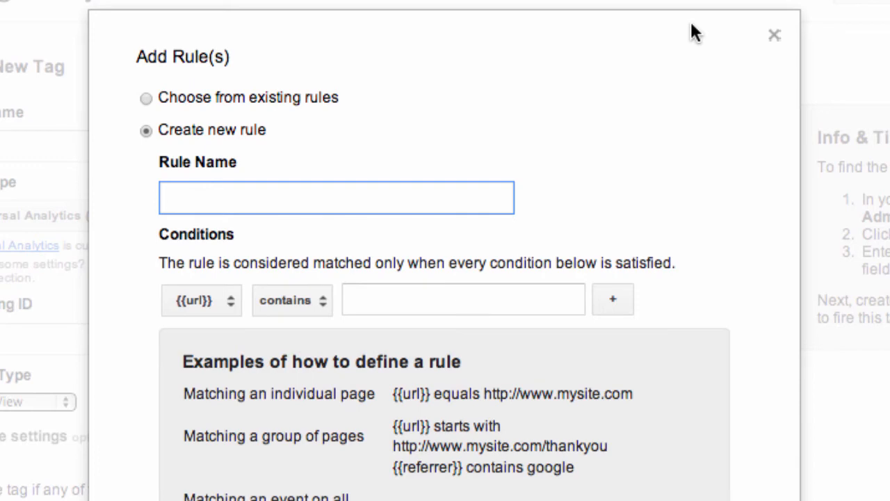
# Name the new firing rule mailto click and set its first condition to {{event}} equals gtm.linkClick
pyautogui.write('mailto click')
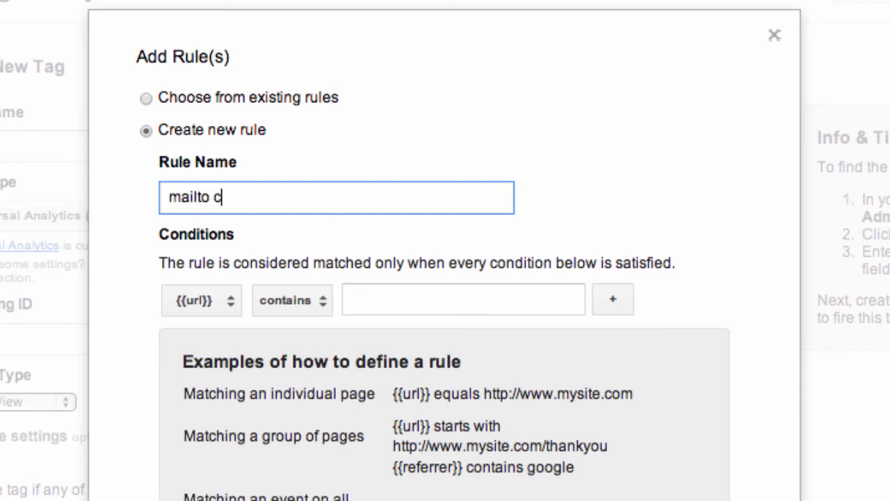
pyautogui.click(232, 303)
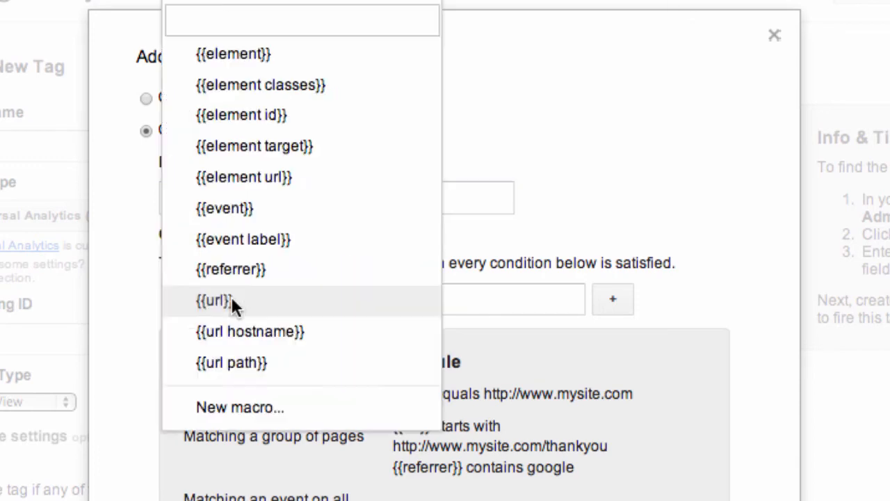
pyautogui.click(225, 208)
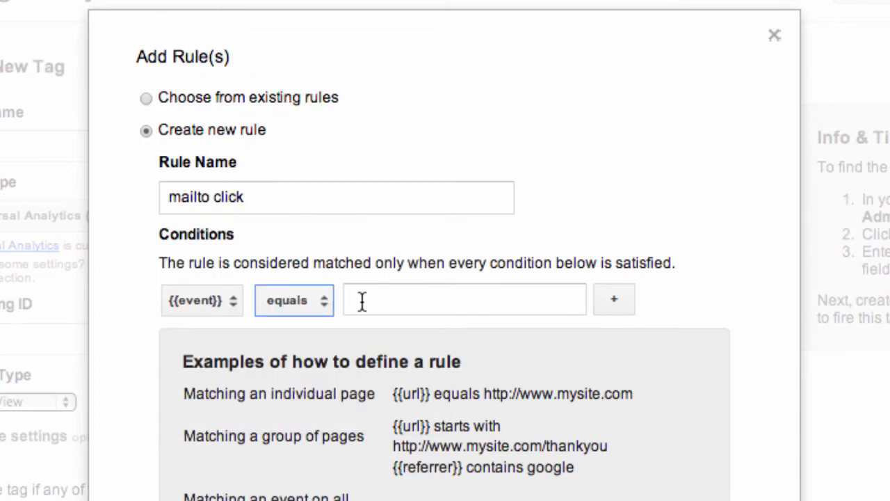
pyautogui.click(362, 301)
pyautogui.write('gtm.link')
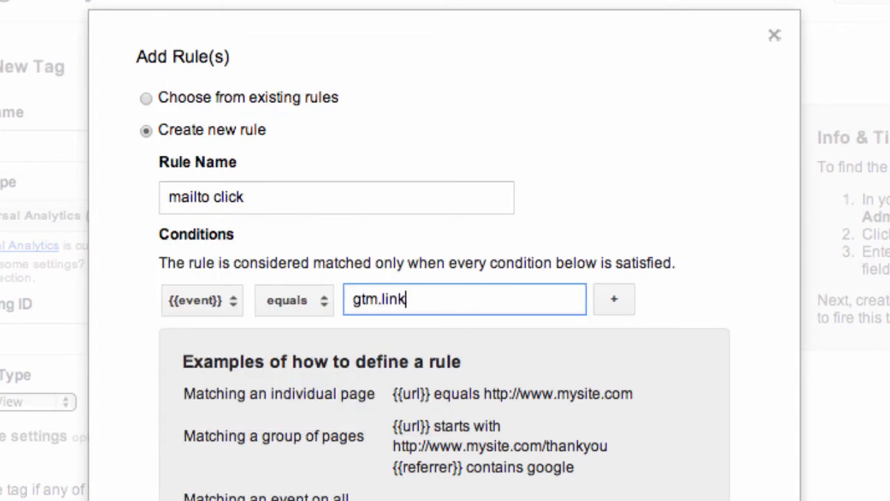
pyautogui.write('Click')
# Add a second condition, {{element url}} contains mailto, and save the rule
pyautogui.click(616, 299)
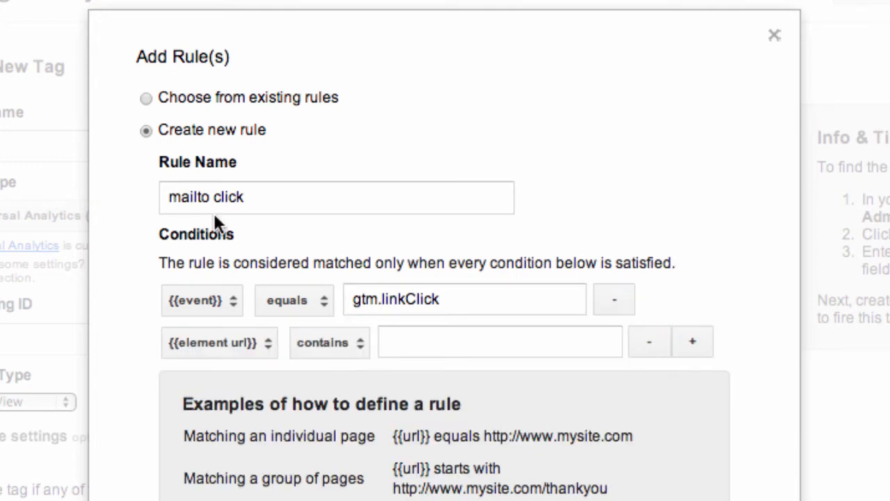
pyautogui.click(420, 347)
pyautogui.write('mailto')
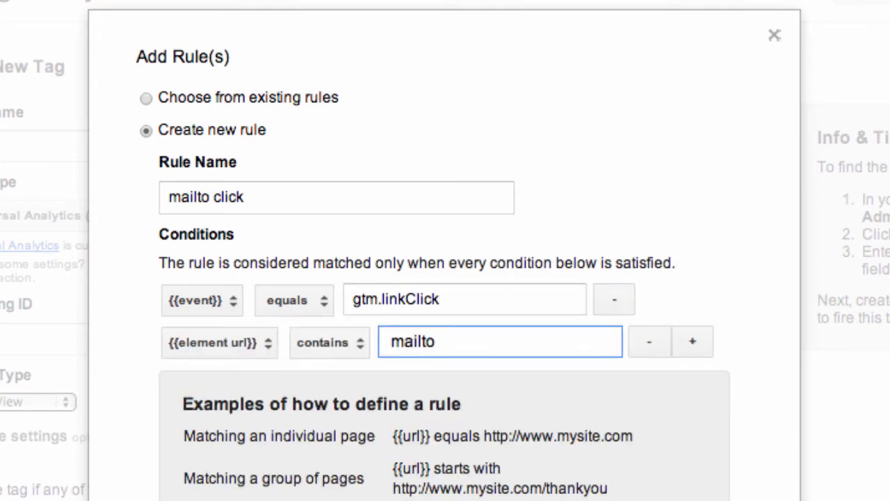
pyautogui.scroll(-5, 174, 455)
pyautogui.click(174, 455)
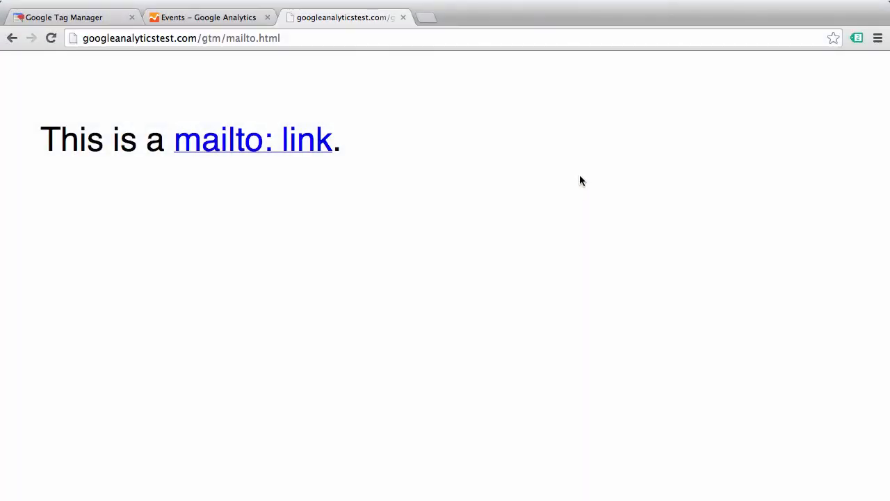
# Test the mailto: link on the test page, return to the browser and check the Google Analytics Events report
pyautogui.click(275, 145)
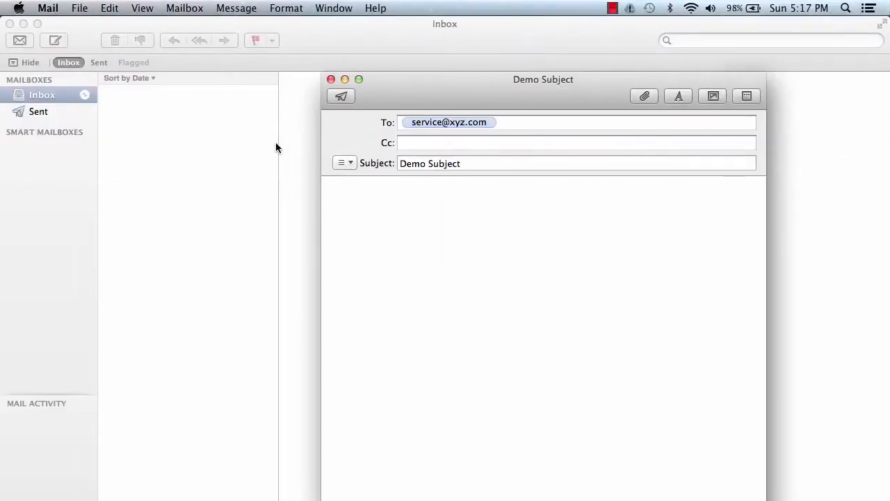
pyautogui.press('super+Tab')
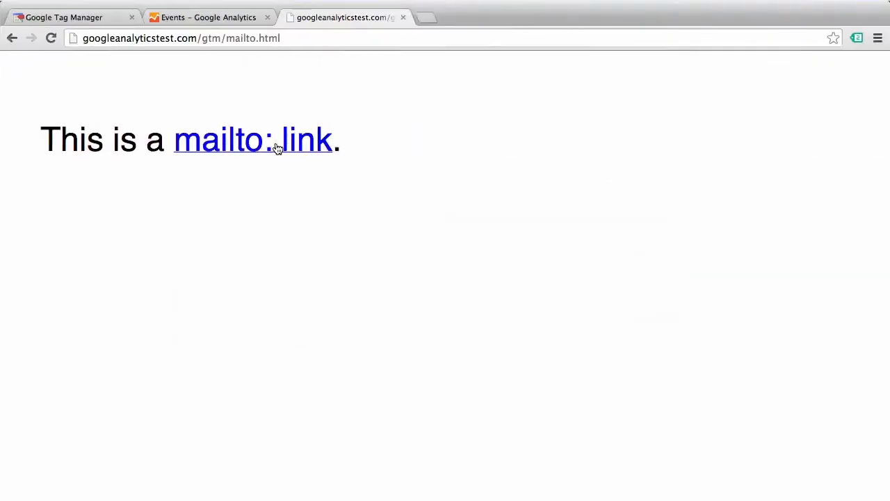
pyautogui.click(223, 19)
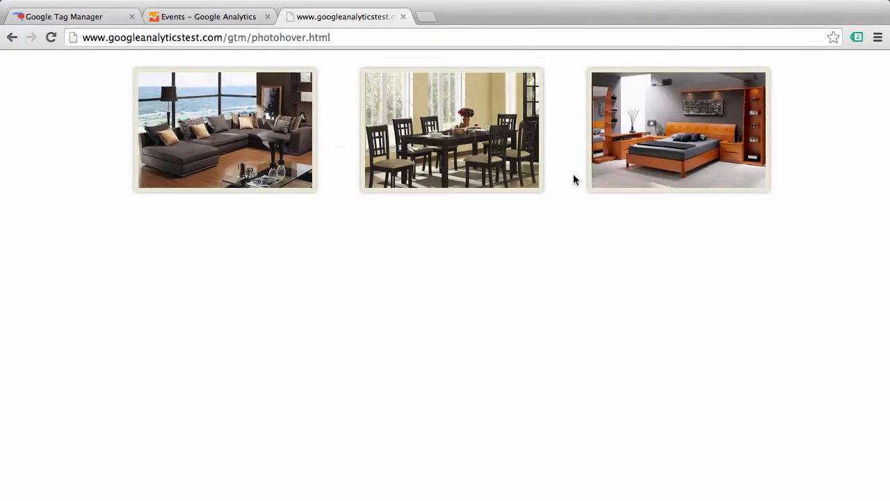
# Examine the photo hover test page and the Event Listener types available for a new tag
pyautogui.moveTo(589, 174)
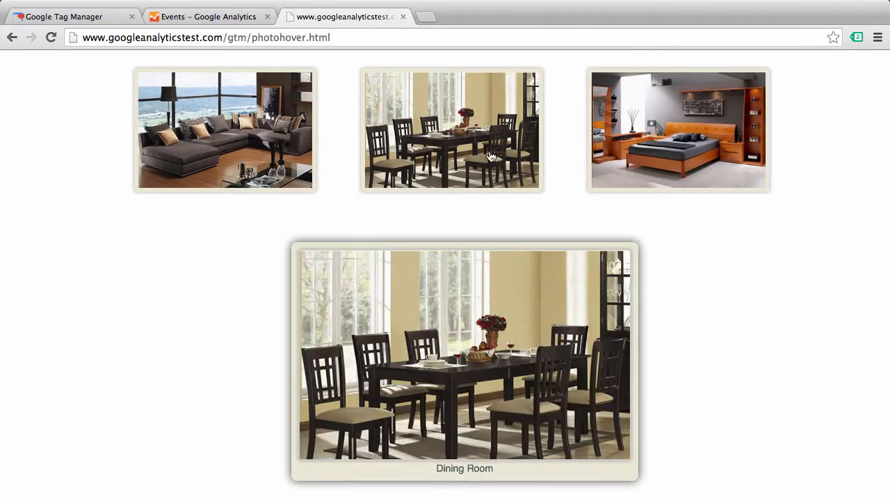
pyautogui.moveTo(298, 137)
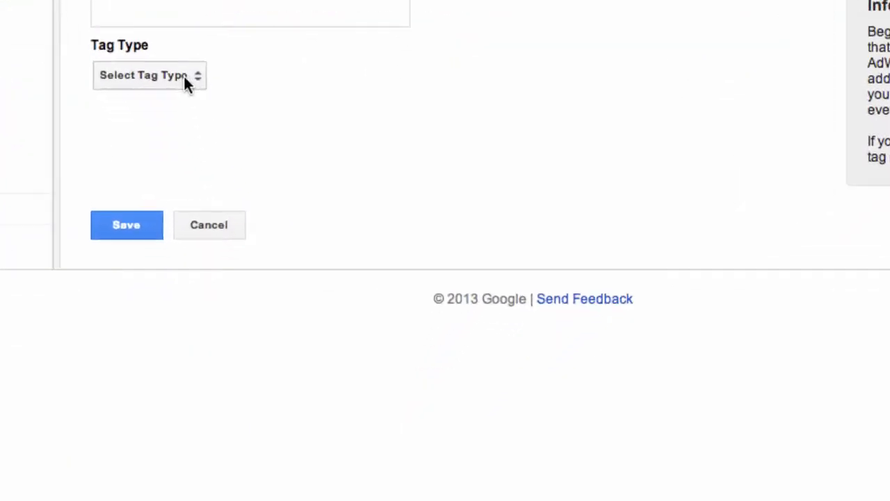
pyautogui.click(184, 74)
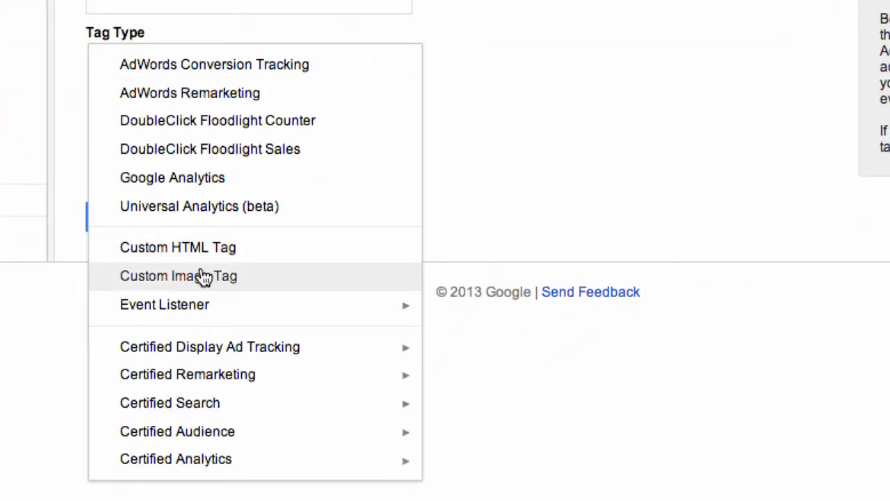
pyautogui.moveTo(205, 320)
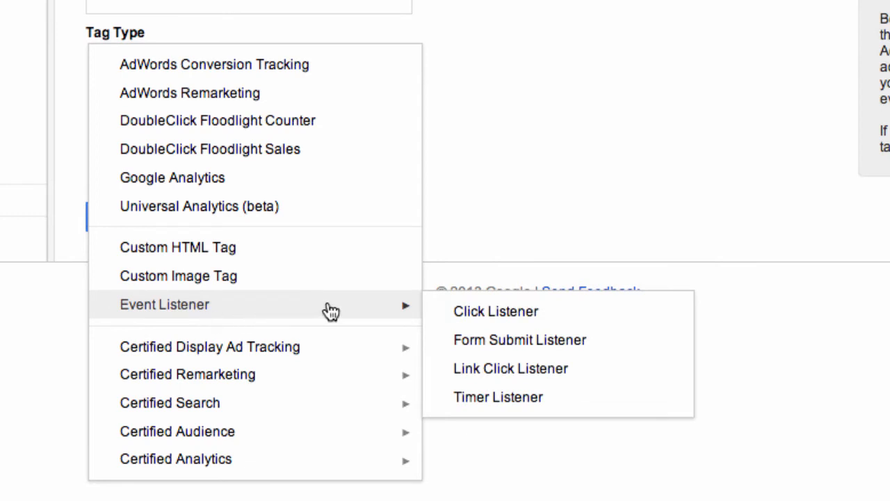
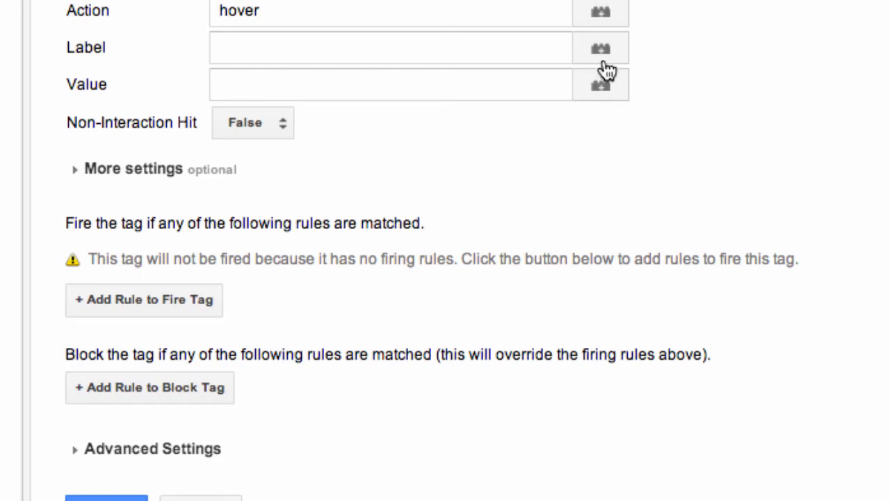
# Start a new macro for the photo hover event's Label parameter and name it event label
pyautogui.click(603, 53)
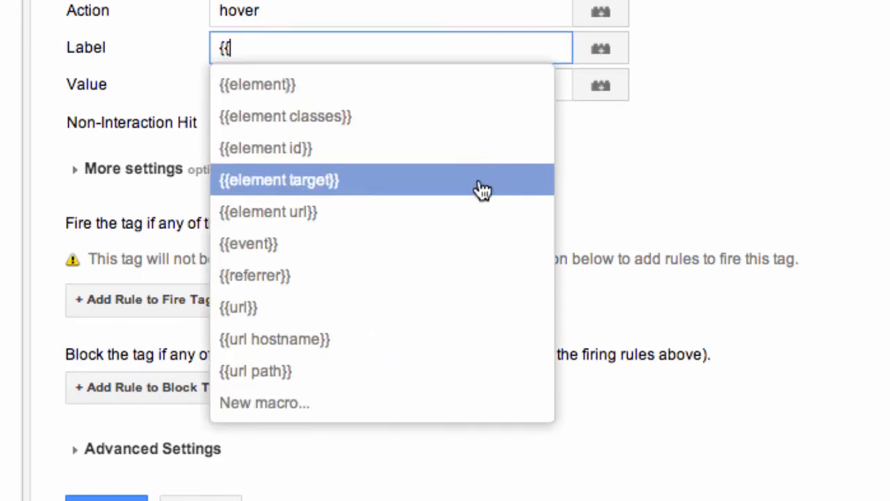
pyautogui.click(412, 401)
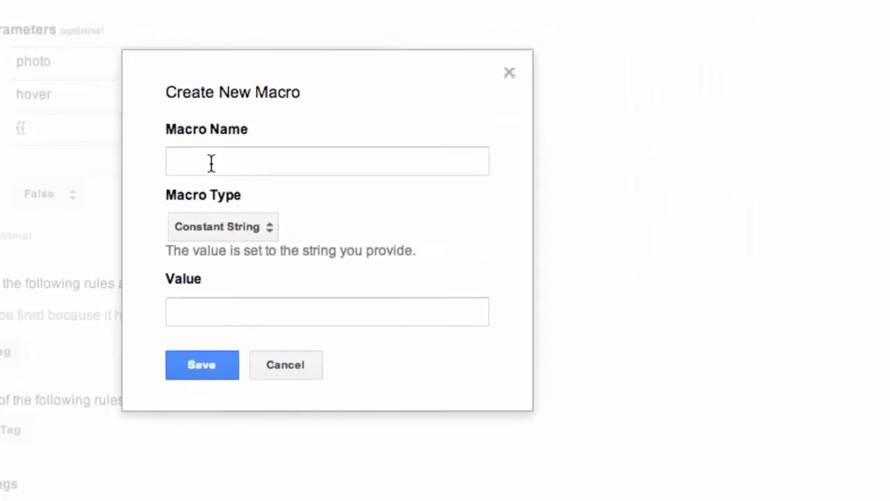
pyautogui.click(439, 88)
pyautogui.write('event label')
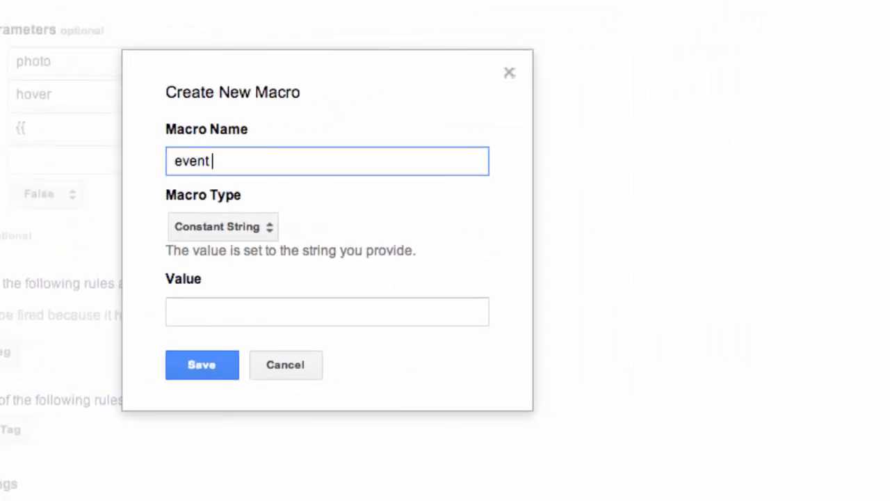
# Make the macro a Data Layer Variable with variable name eventLabel and data layer Version 1, and save it
pyautogui.click(244, 226)
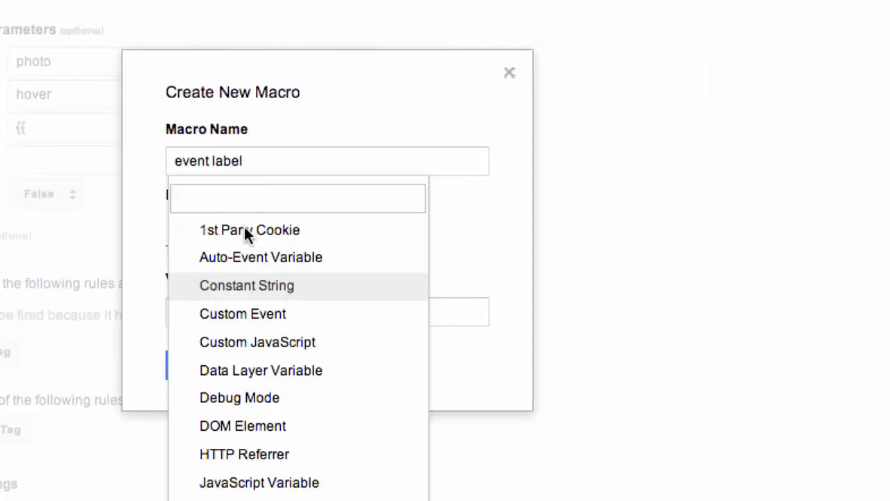
pyautogui.click(281, 370)
pyautogui.click(274, 345)
pyautogui.write('eventLabel')
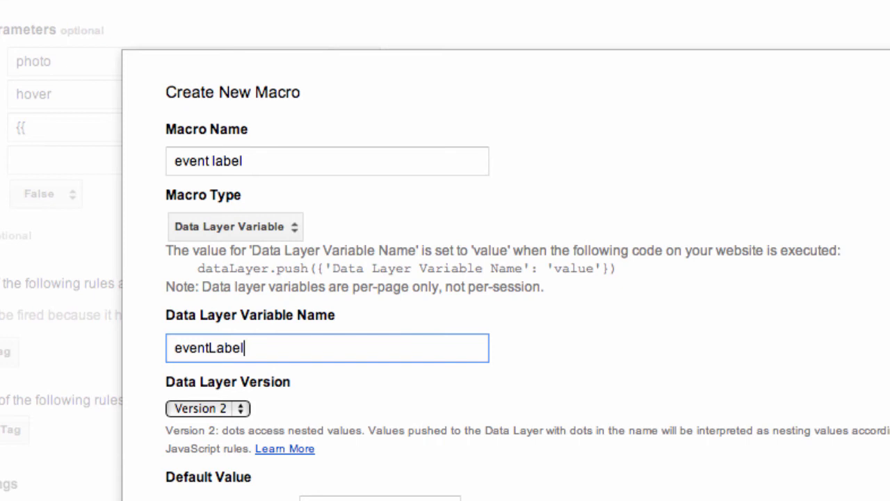
pyautogui.click(208, 408)
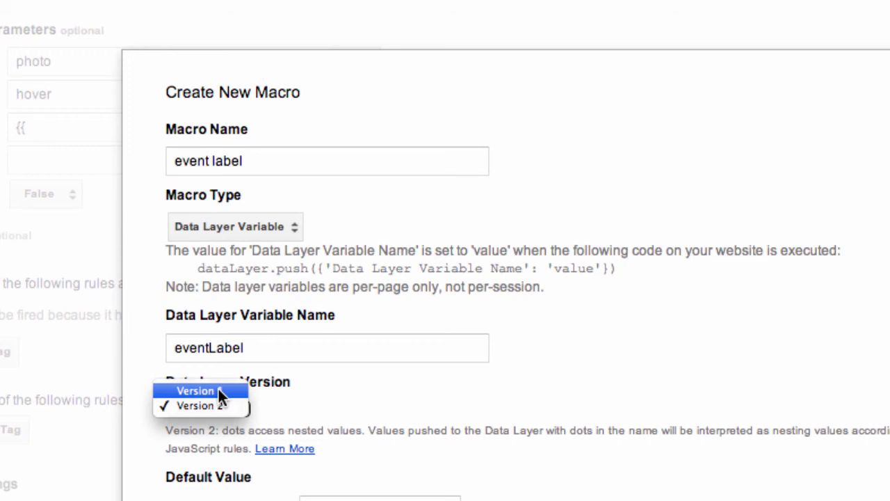
pyautogui.click(219, 389)
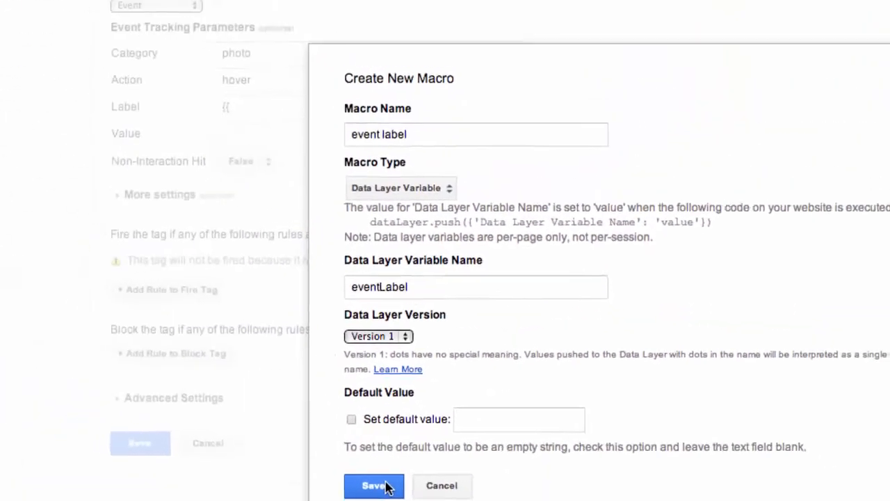
pyautogui.click(386, 485)
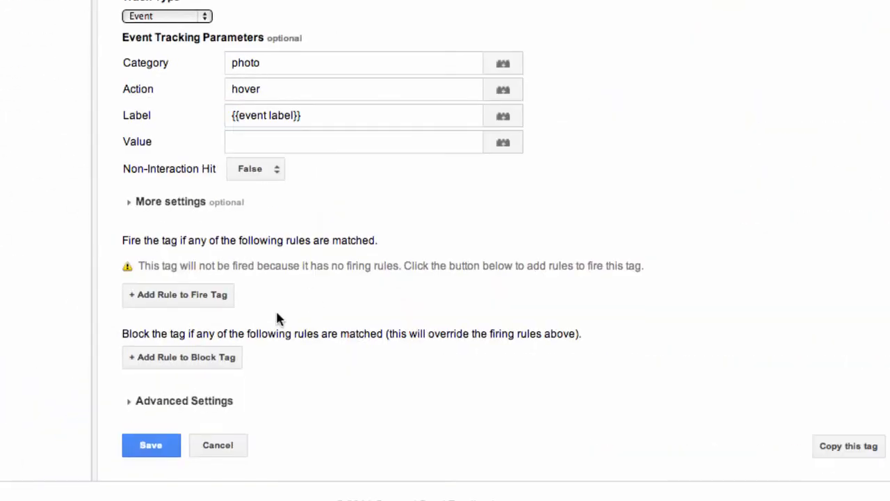
# Define a new firing rule named event label with the condition {{event}} equals eventLabel
pyautogui.click(188, 295)
pyautogui.click(247, 187)
pyautogui.write('event label')
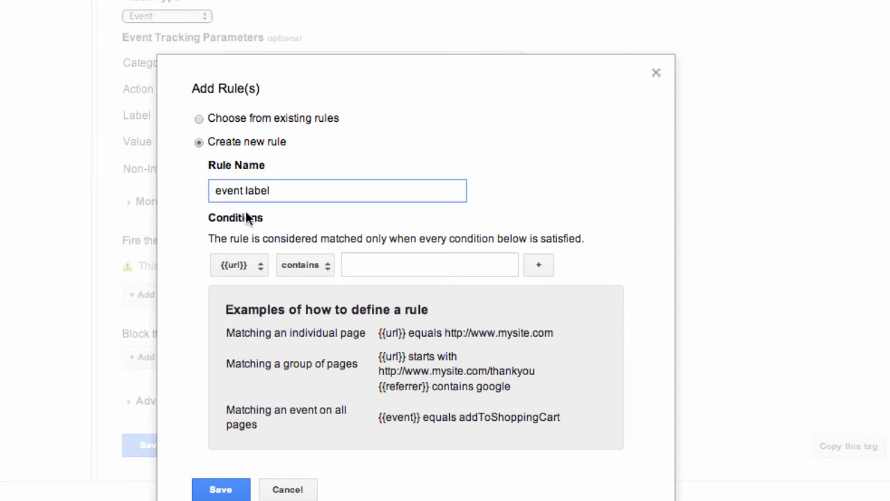
pyautogui.click(243, 265)
pyautogui.click(272, 310)
pyautogui.click(305, 265)
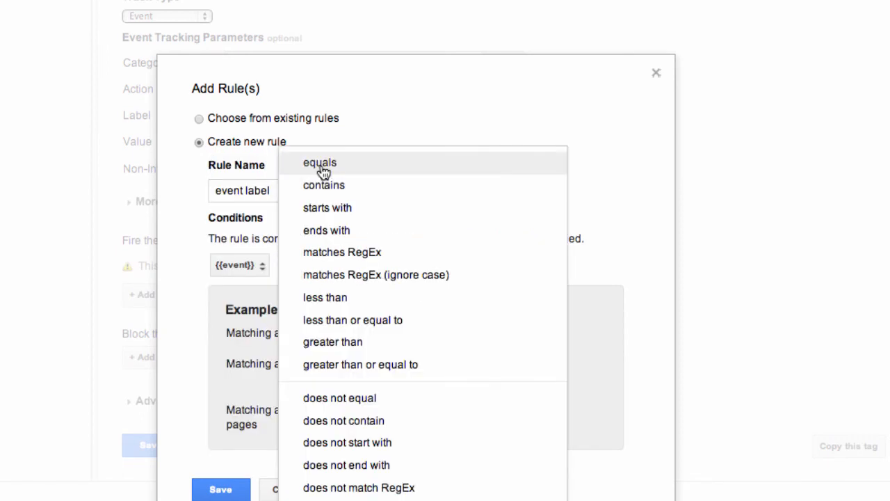
pyautogui.click(323, 167)
pyautogui.click(375, 256)
pyautogui.write('eventLabel')
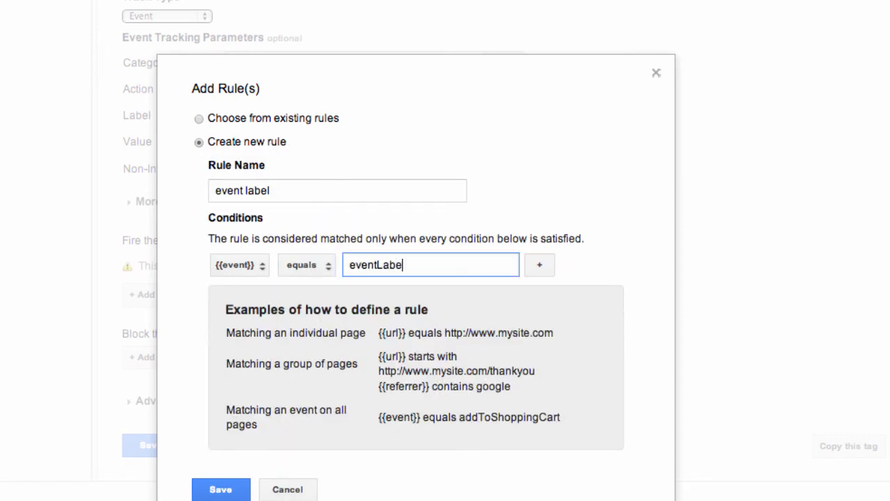
pyautogui.click(603, 260)
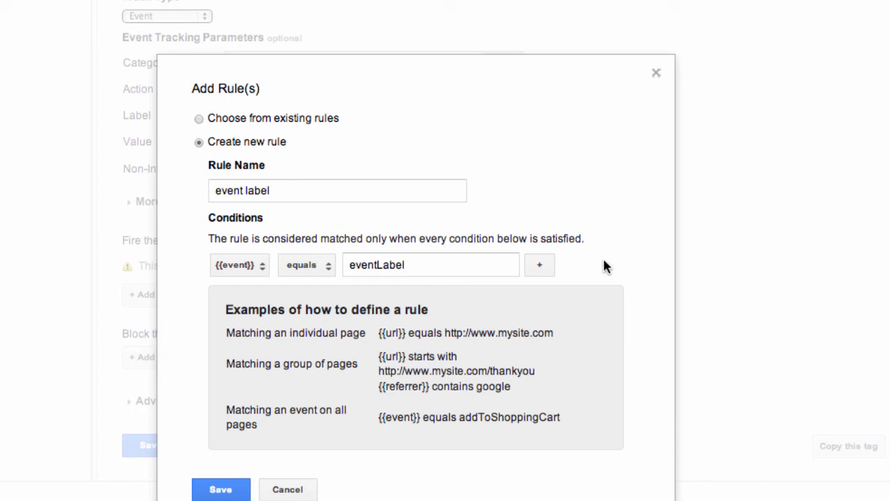
# Save the new event label firing rule for the photo hover event tag
pyautogui.click(221, 489)
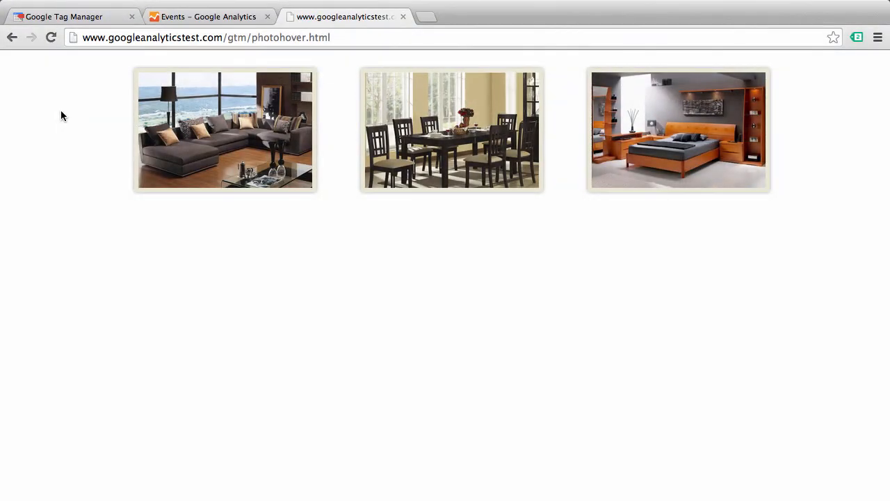
# Test the photo hovers on the photohover.html page and open the photo category in the Google Analytics real-time Events report
pyautogui.moveTo(214, 118)
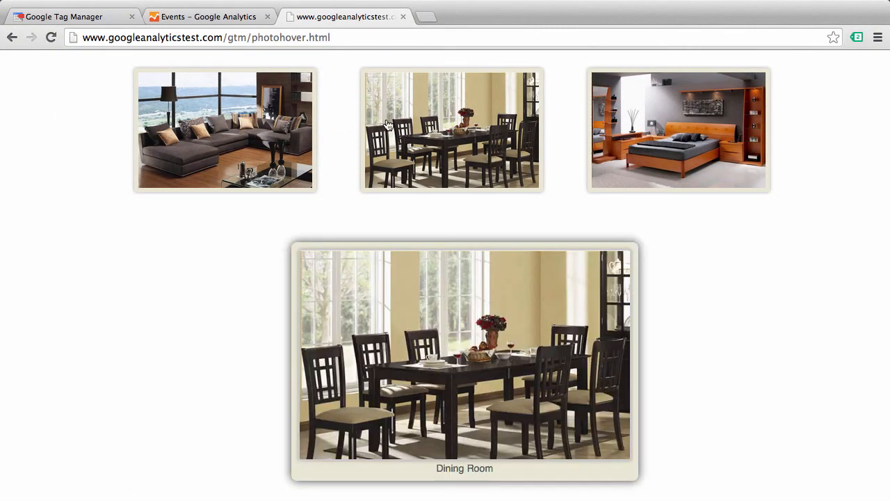
pyautogui.moveTo(616, 125)
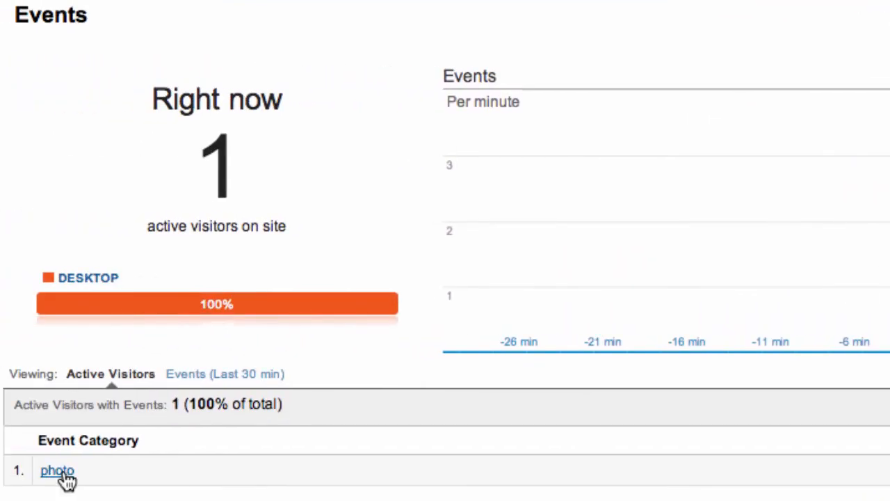
pyautogui.click(57, 471)
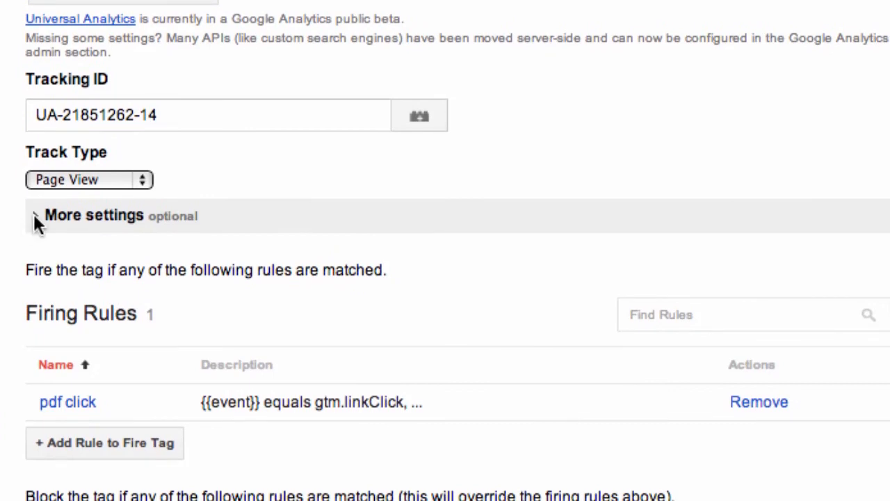
# Examine the additional settings of the Page View tag for PDF clicks and its pdf click firing rule
pyautogui.click(36, 220)
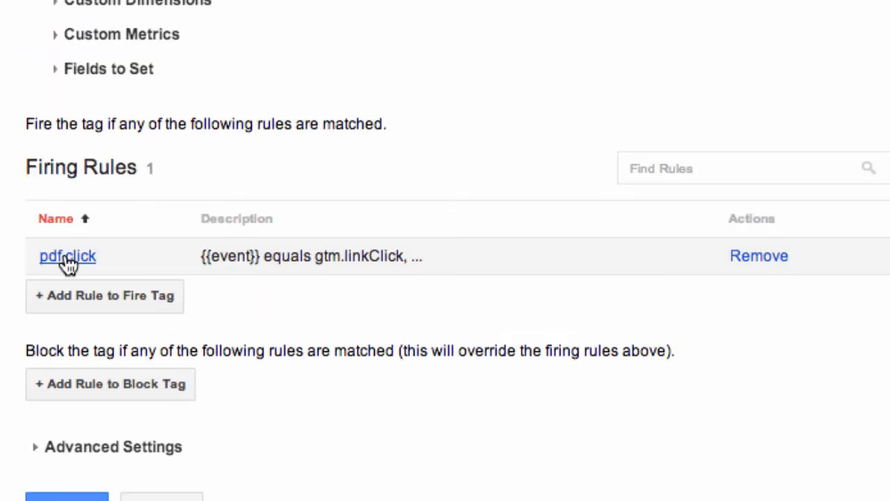
pyautogui.click(45, 254)
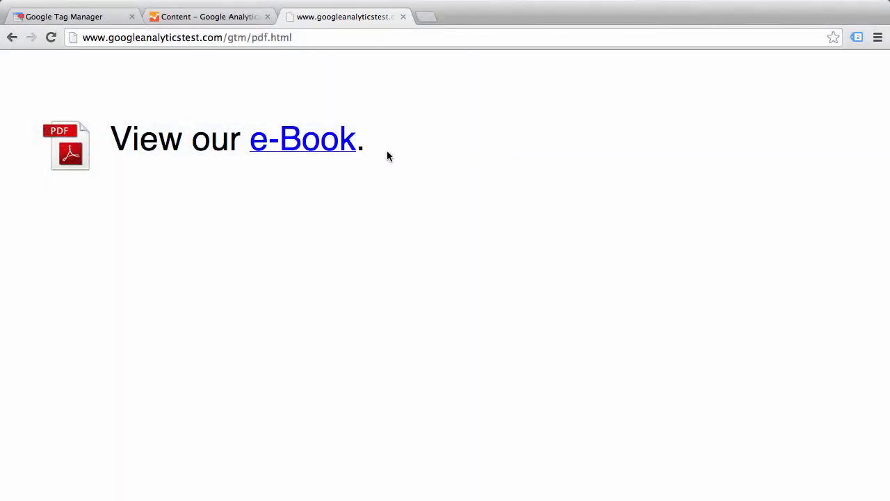
# Test the e-Book link on the pdf.html page and switch to the Google Analytics Content report
pyautogui.click(329, 144)
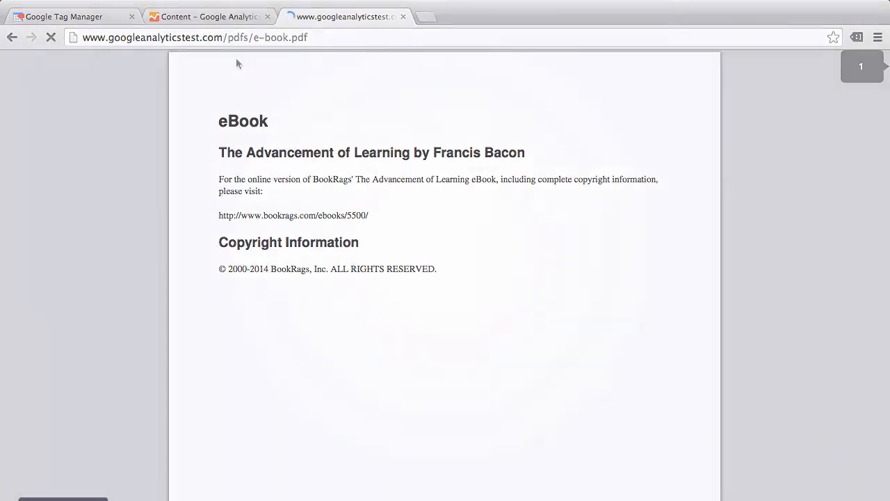
pyautogui.click(209, 16)
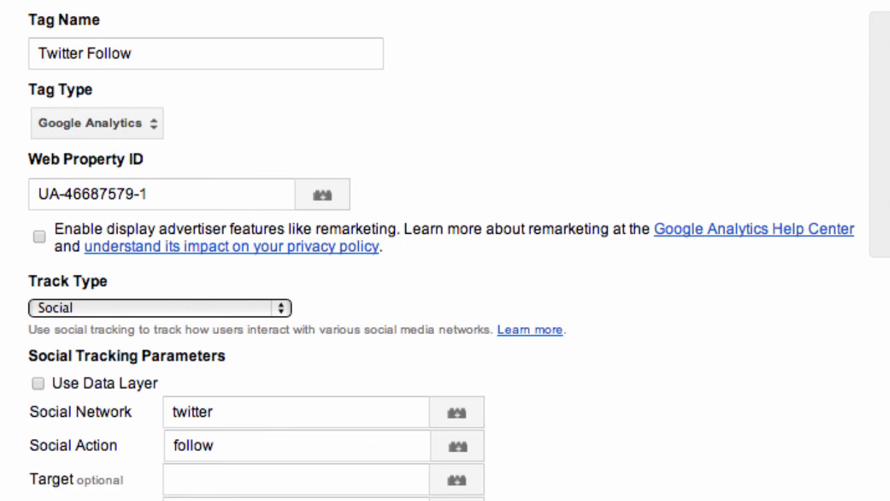
# Examine the Twitter Follow tag's social tracking parameters and the conditions of its twitter follow click firing rule
pyautogui.scroll(-5, 445, 250)
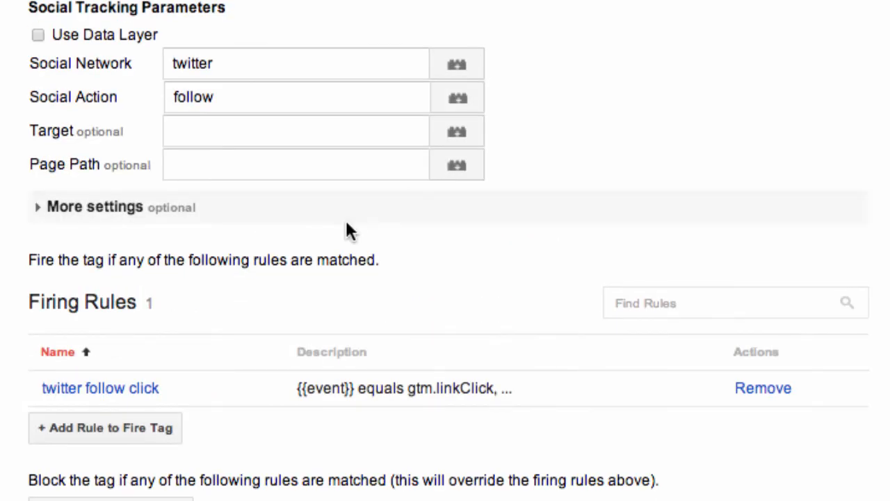
pyautogui.click(137, 389)
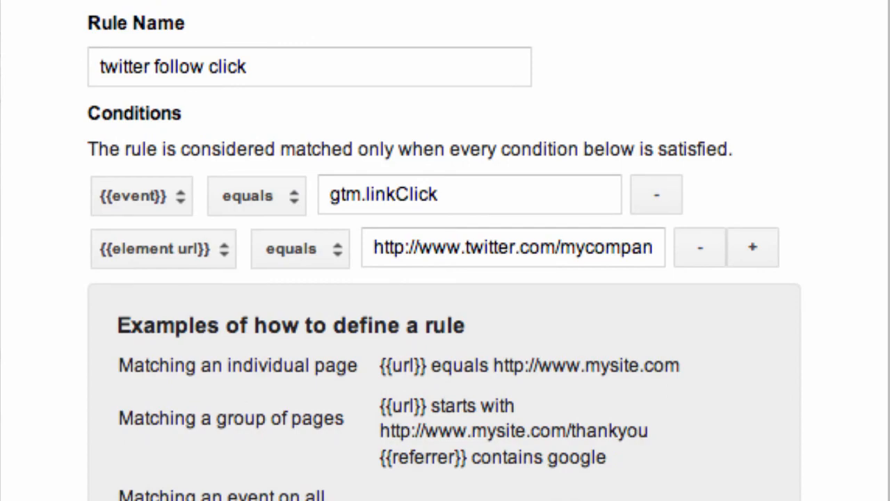